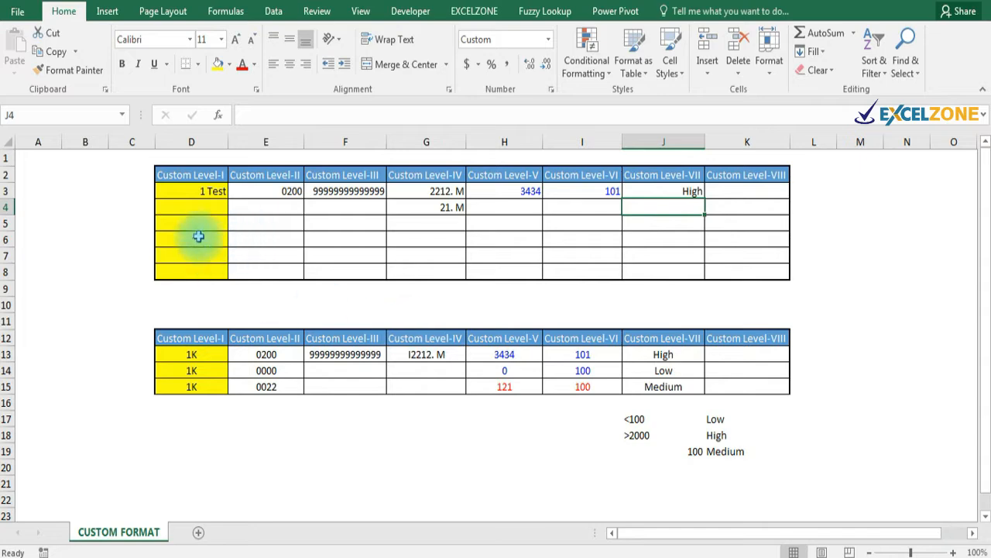
# Check the value behind 1 Test, then enter the number 12141 in B5.
pyautogui.click(214, 194)
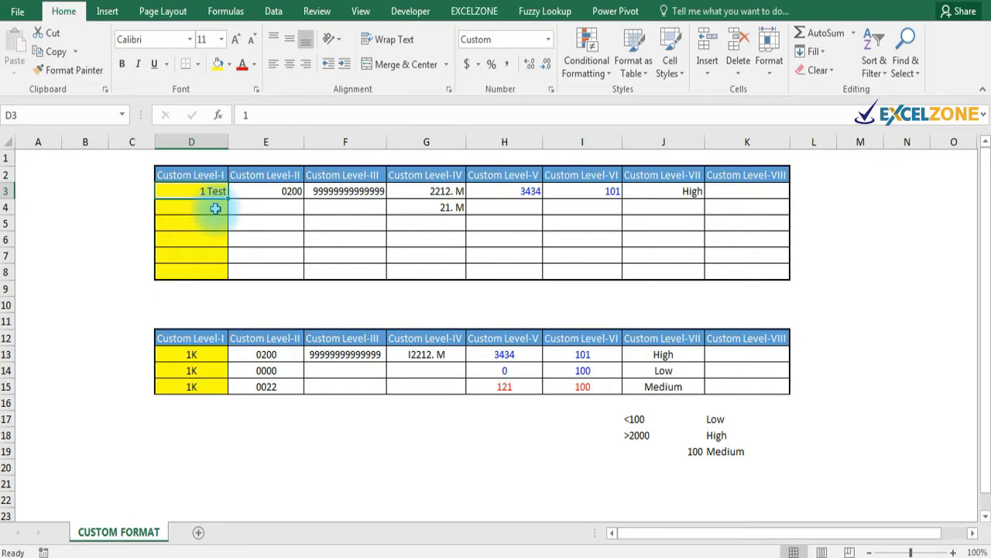
pyautogui.click(69, 226)
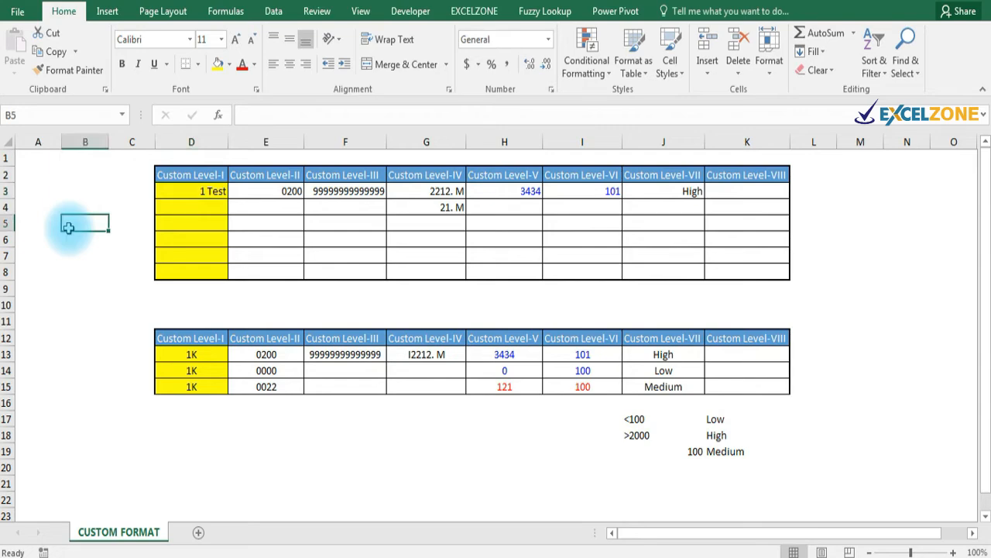
pyautogui.write('12141')
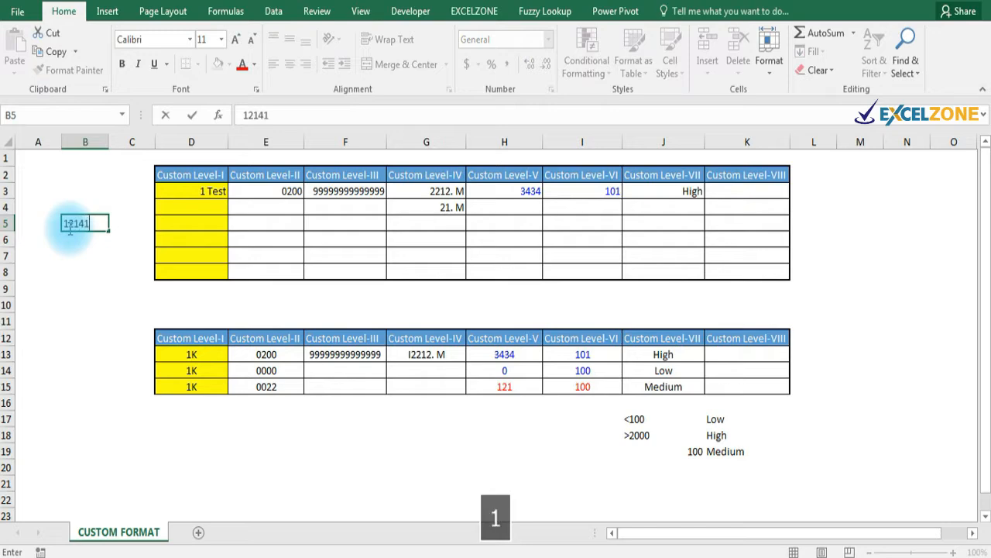
pyautogui.press('Return')
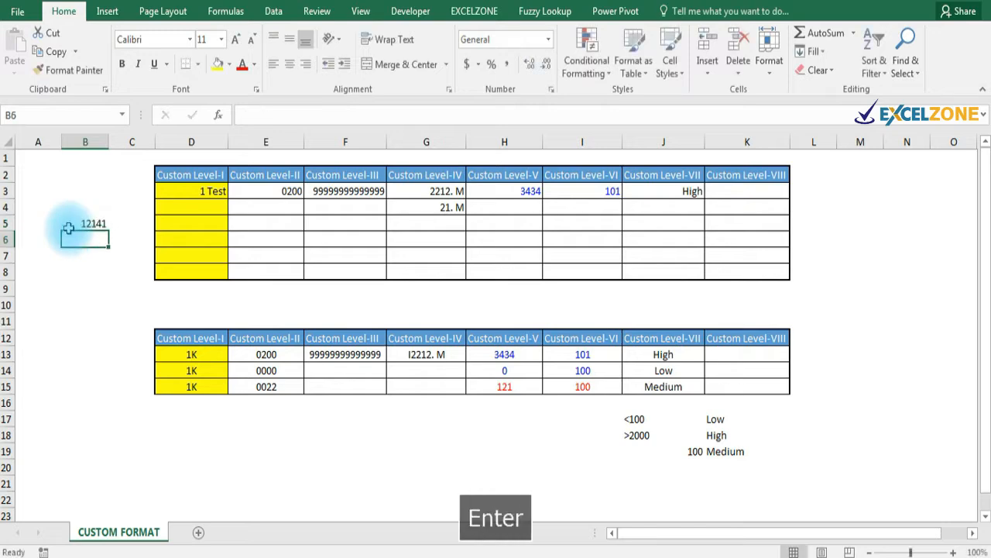
pyautogui.press('Up')
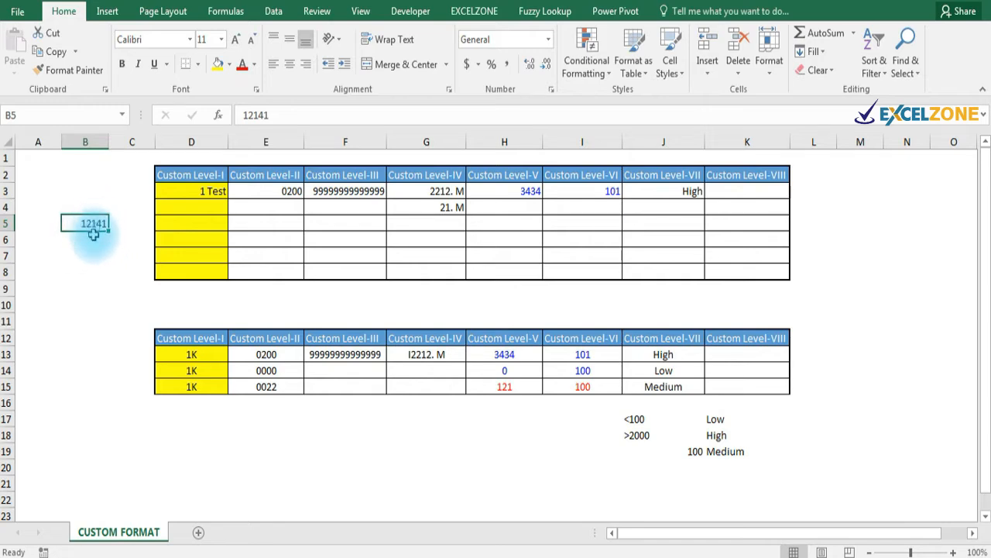
# Enter the text jdfdjs in B6 and the error #N/A in B7.
pyautogui.click(93, 239)
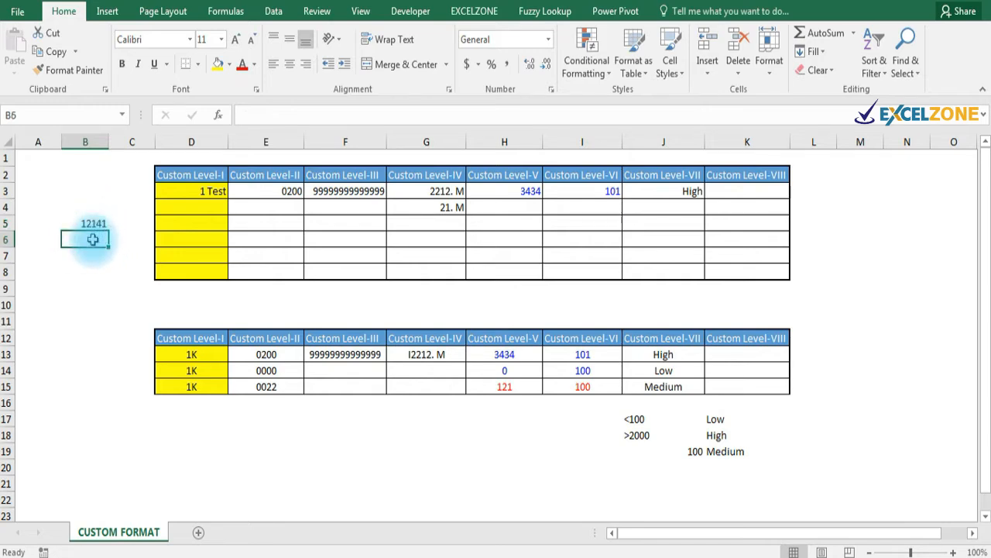
pyautogui.write('jdfdjs')
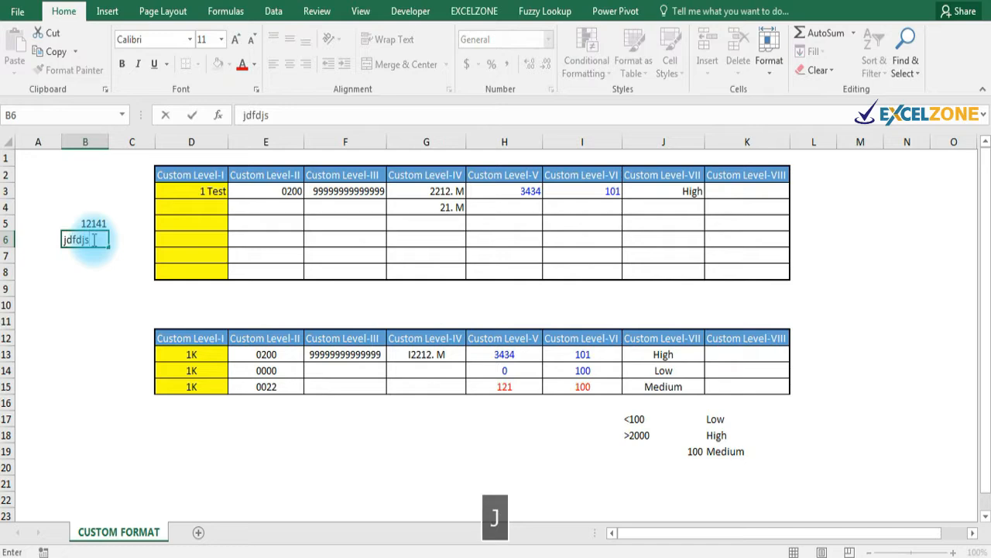
pyautogui.press('Return')
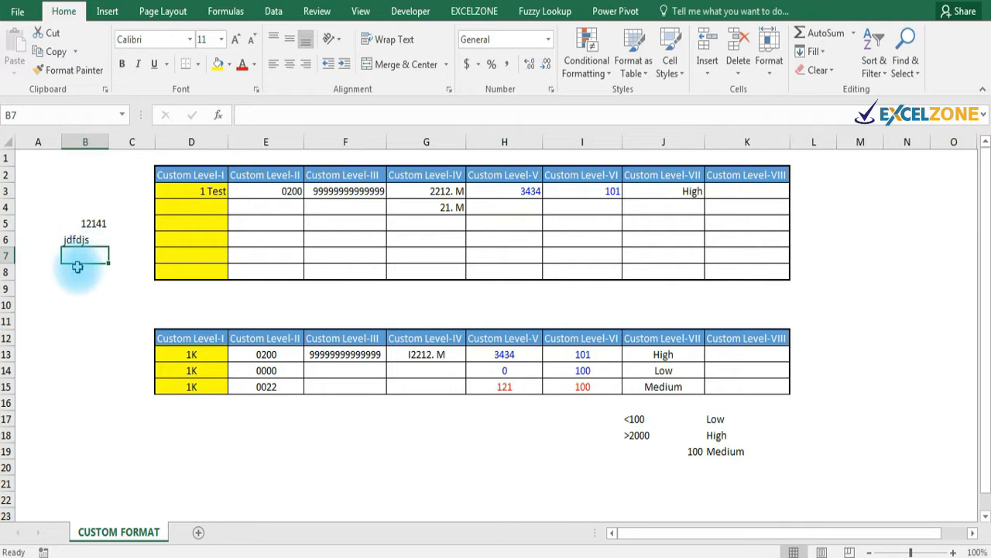
pyautogui.write('#n')
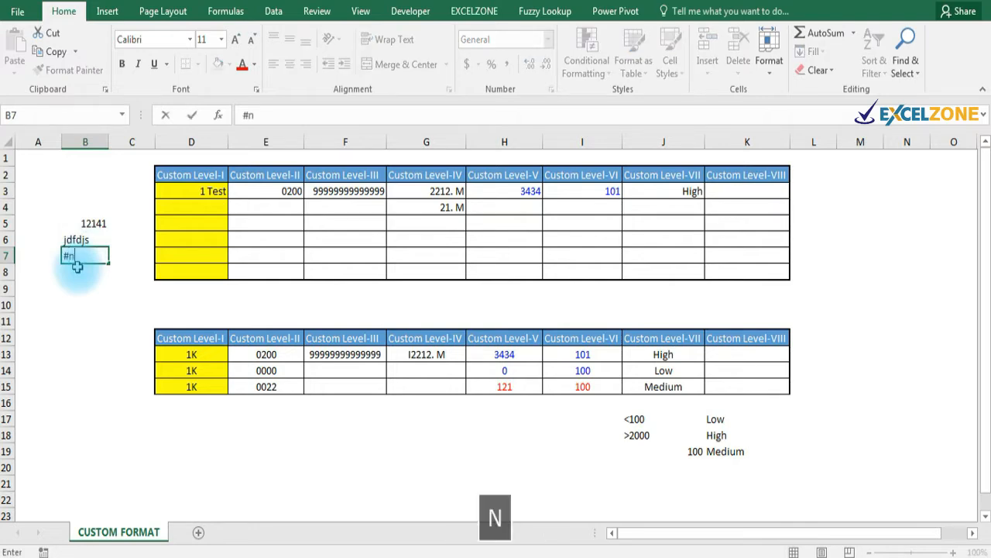
pyautogui.write('/a')
pyautogui.press('Return')
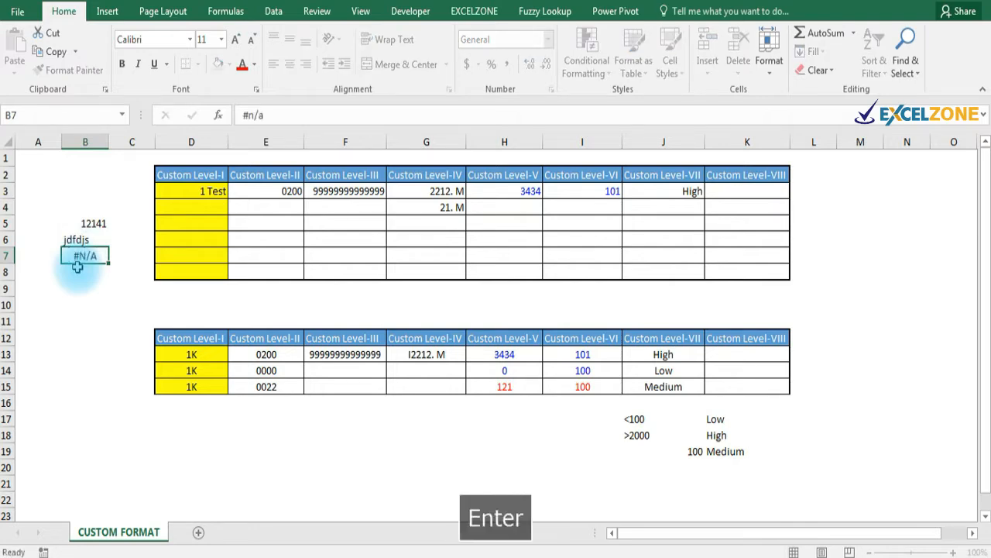
pyautogui.press('Up')
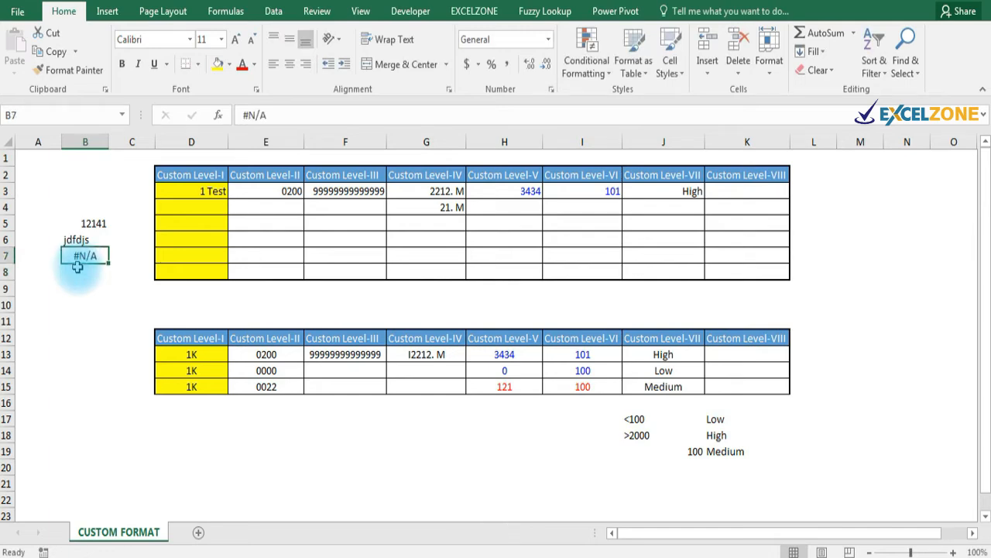
# Compare the alignment of 12141, jdfdjs and #N/A, then recheck the 1 Test cell.
pyautogui.click(85, 223)
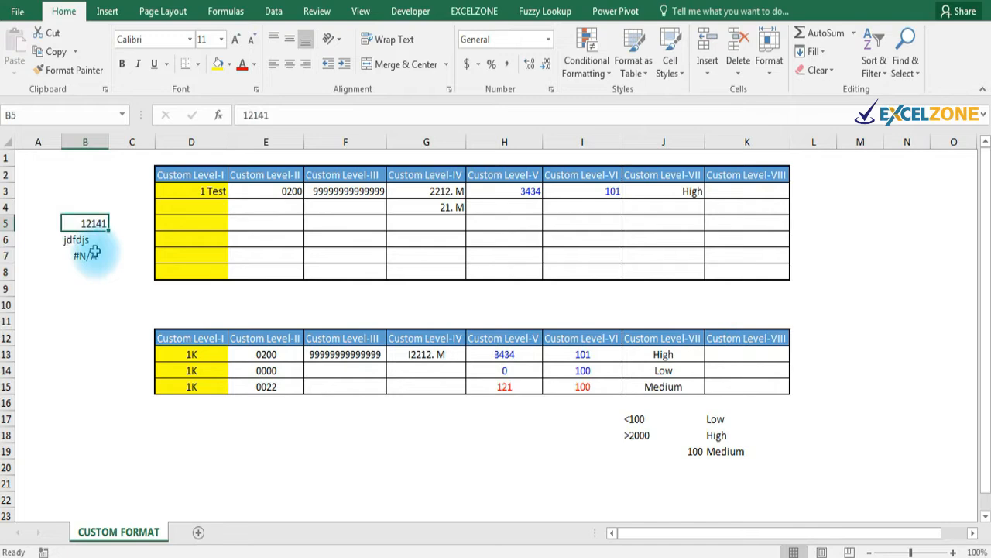
pyautogui.click(85, 242)
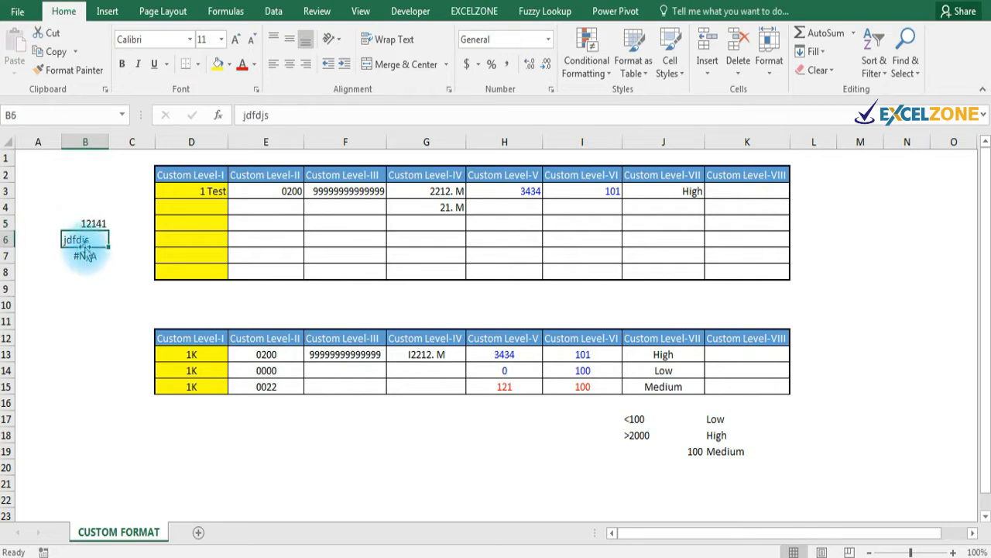
pyautogui.click(85, 256)
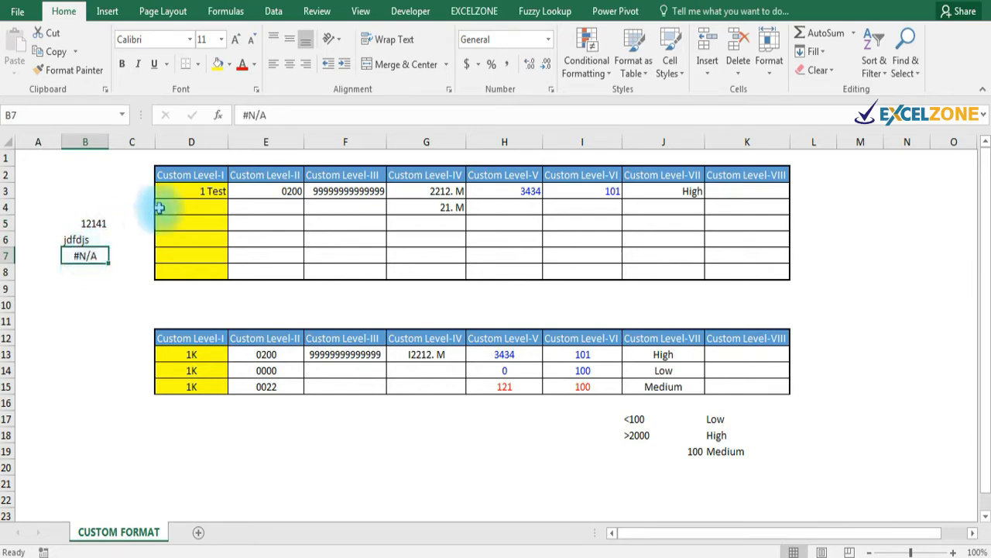
pyautogui.click(203, 191)
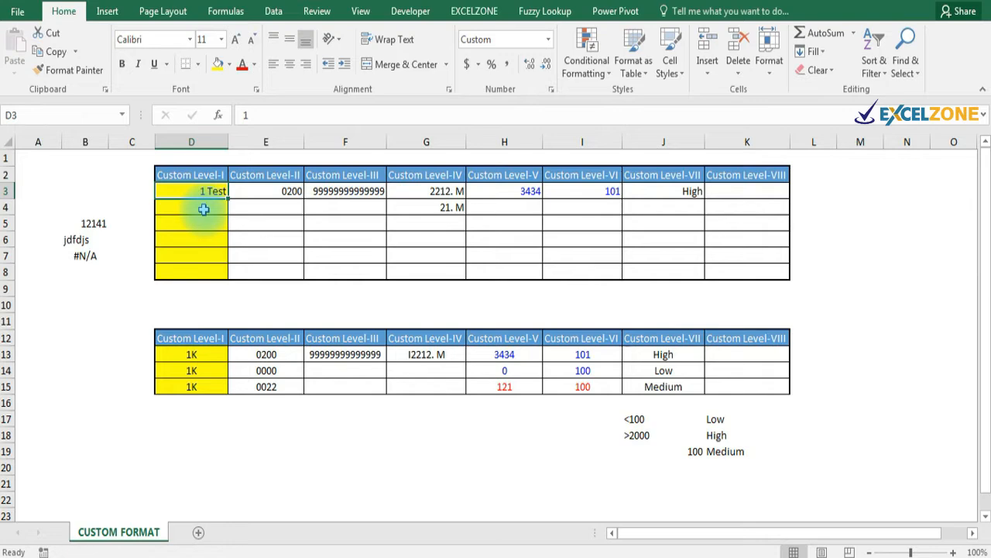
# Enter 01241 in D20, which Excel stores as 1241 without the leading zero.
pyautogui.press('Right')
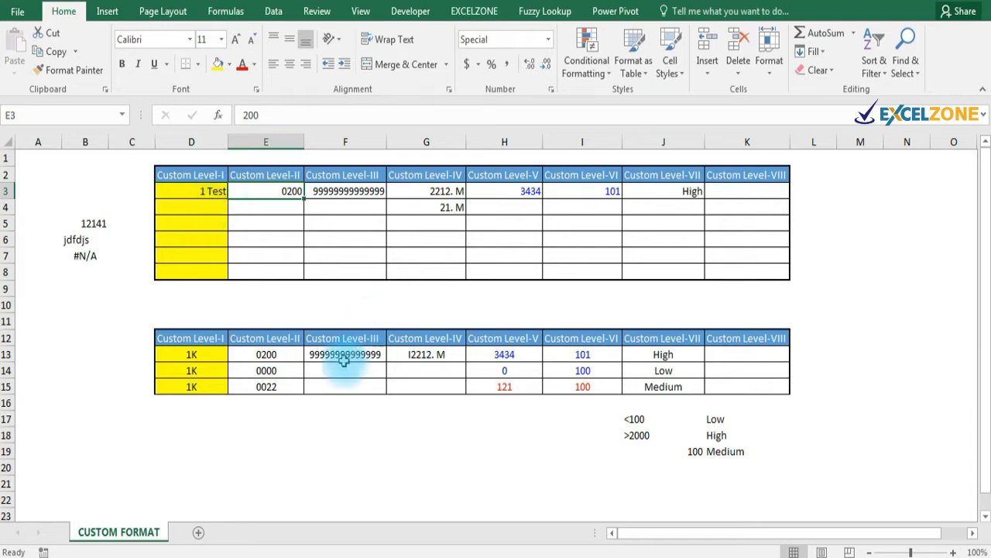
pyautogui.click(182, 468)
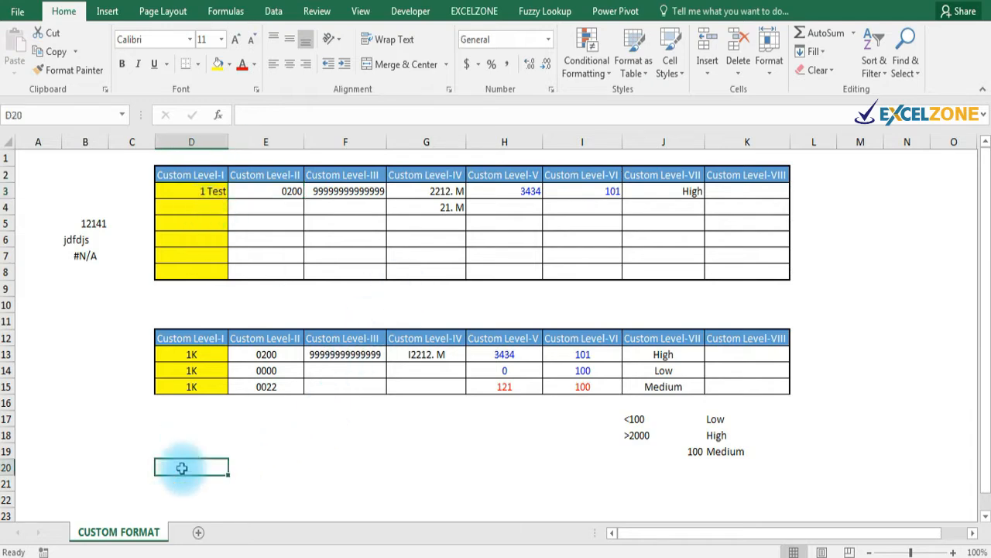
pyautogui.write('0124')
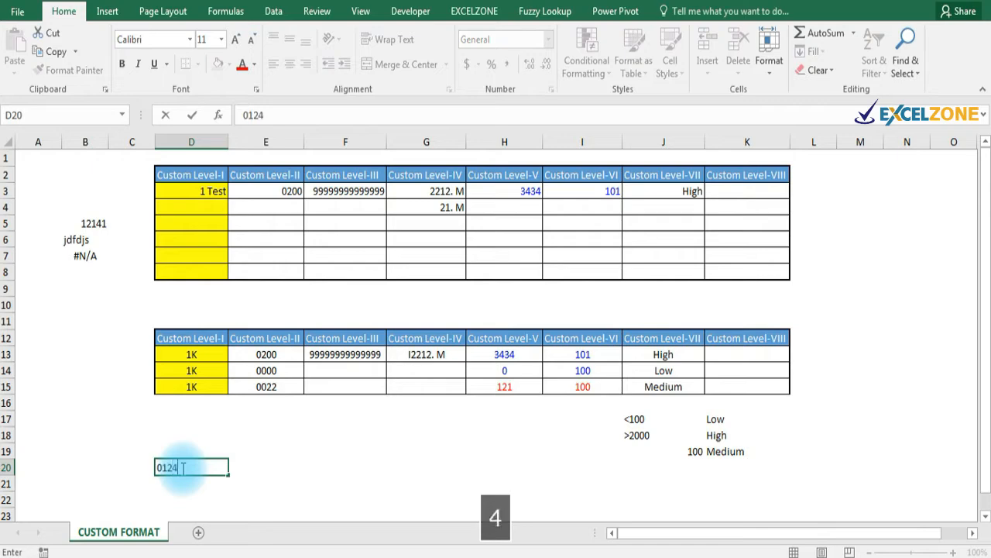
pyautogui.write('1')
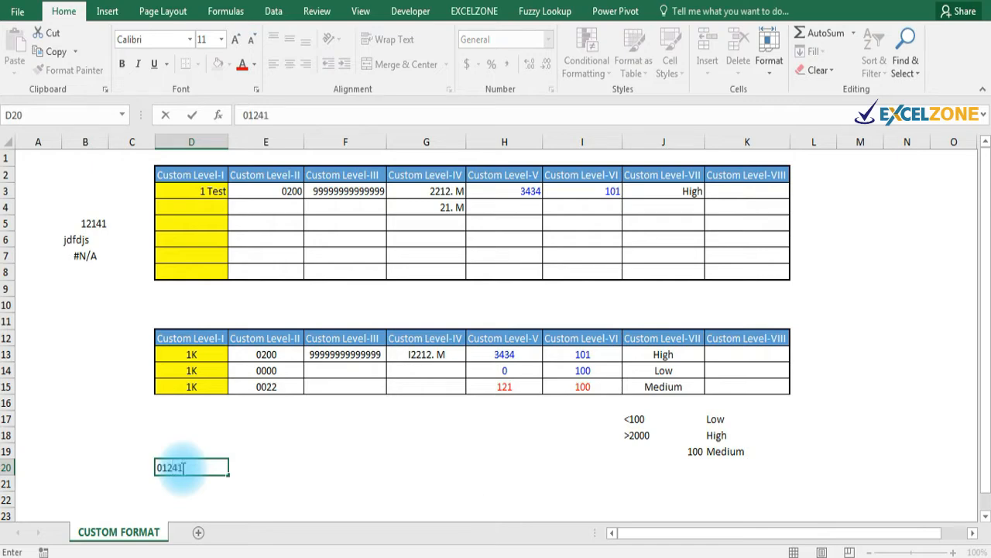
pyautogui.press('Return')
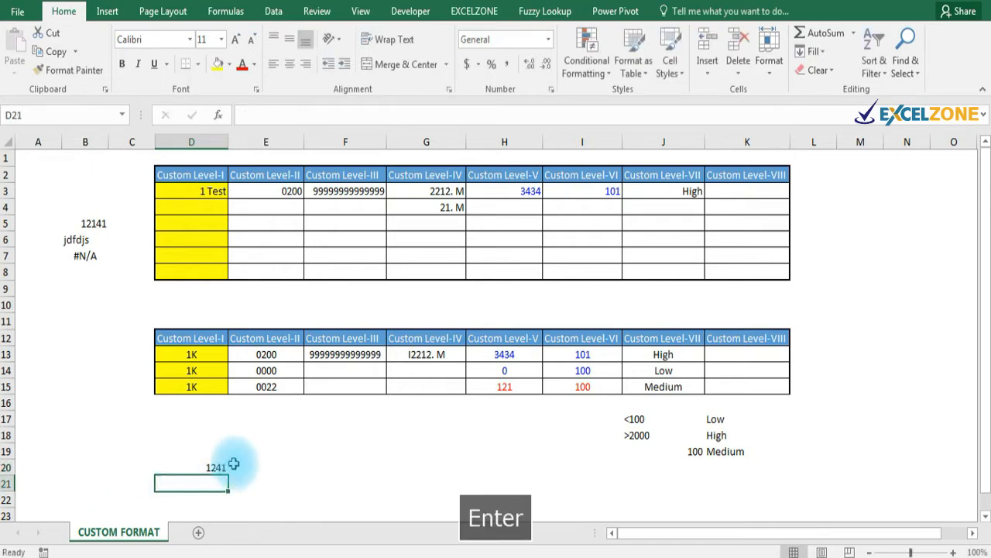
pyautogui.click(213, 467)
pyautogui.click(286, 194)
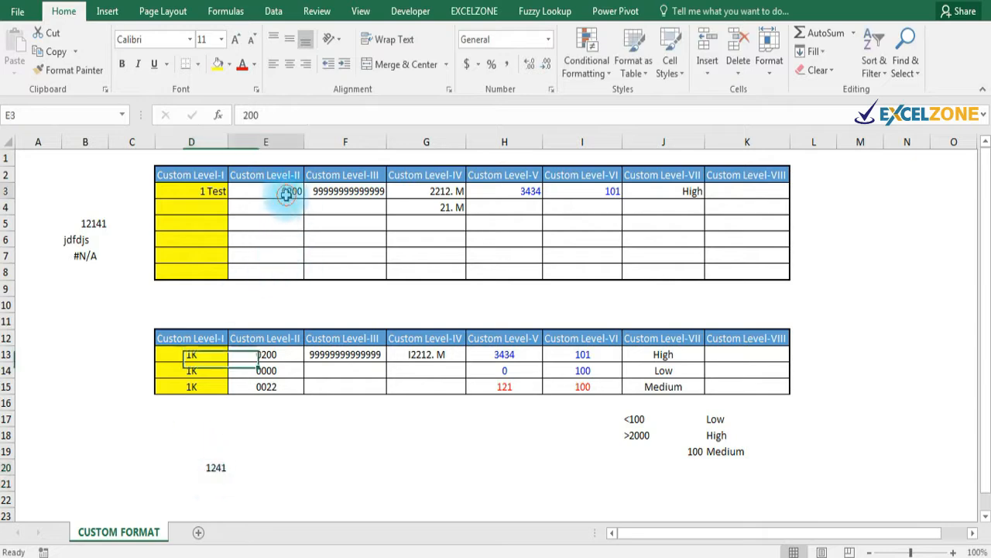
pyautogui.click(289, 211)
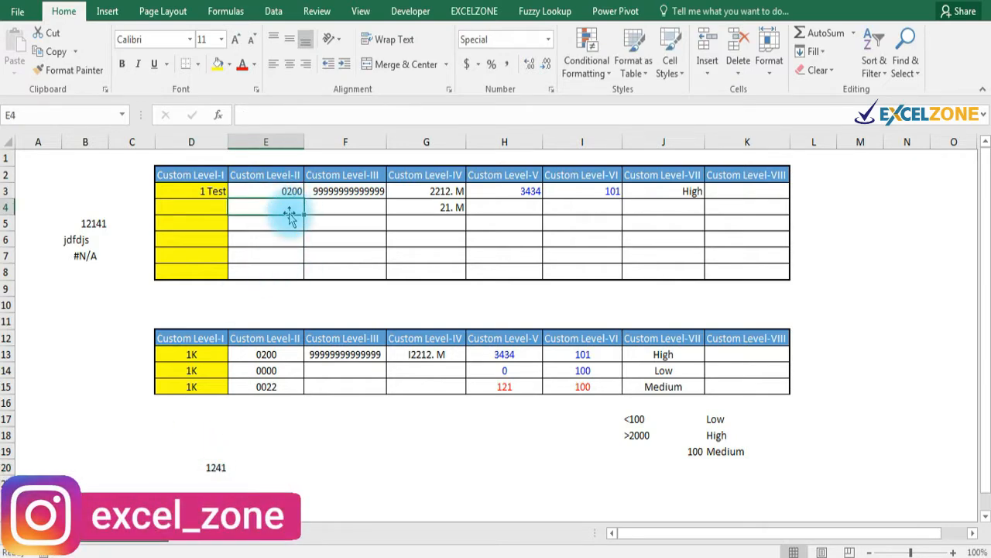
pyautogui.click(330, 190)
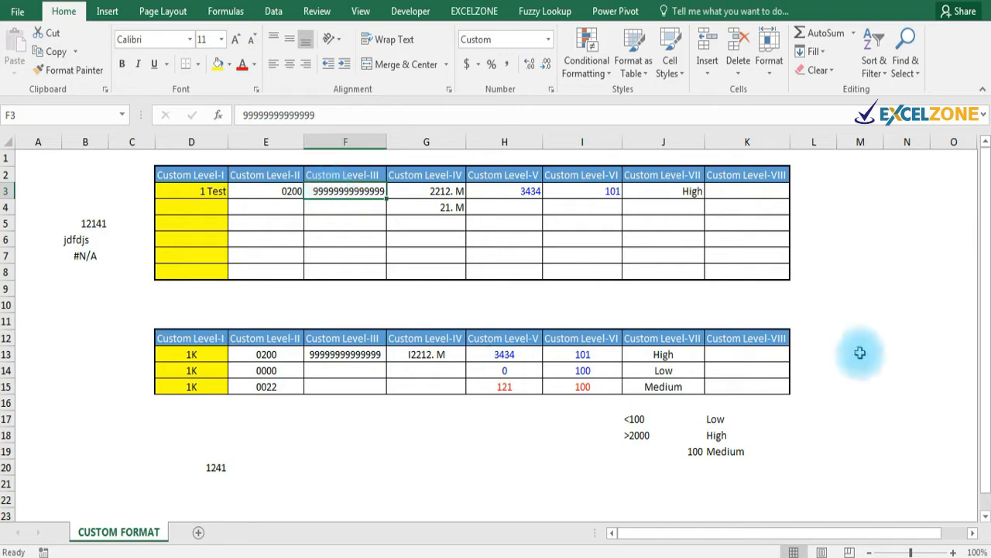
pyautogui.click(860, 207)
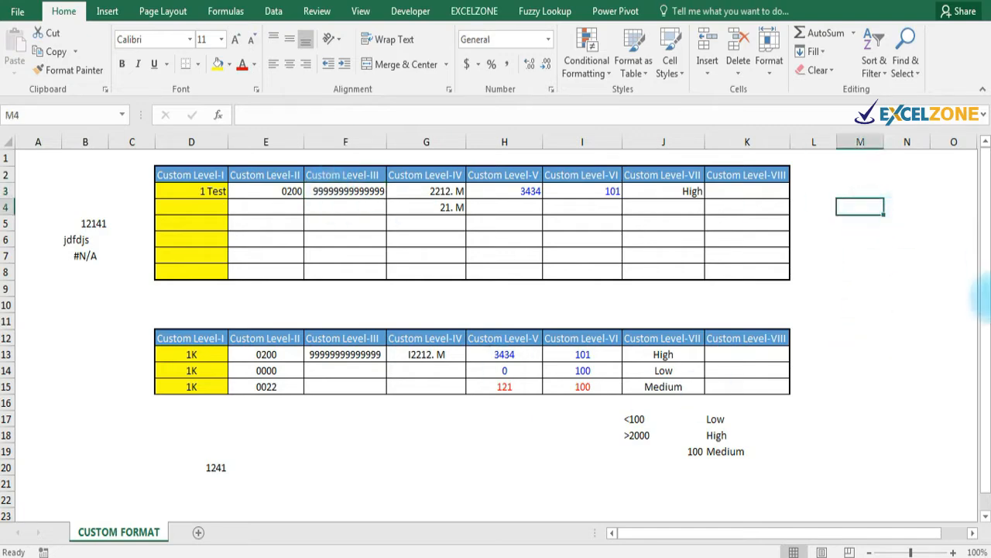
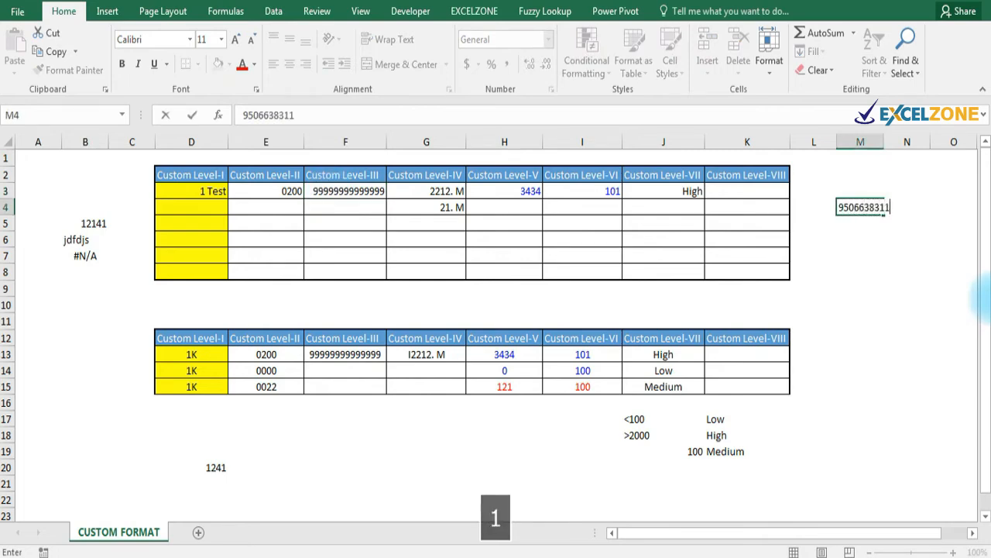
pyautogui.press('Return')
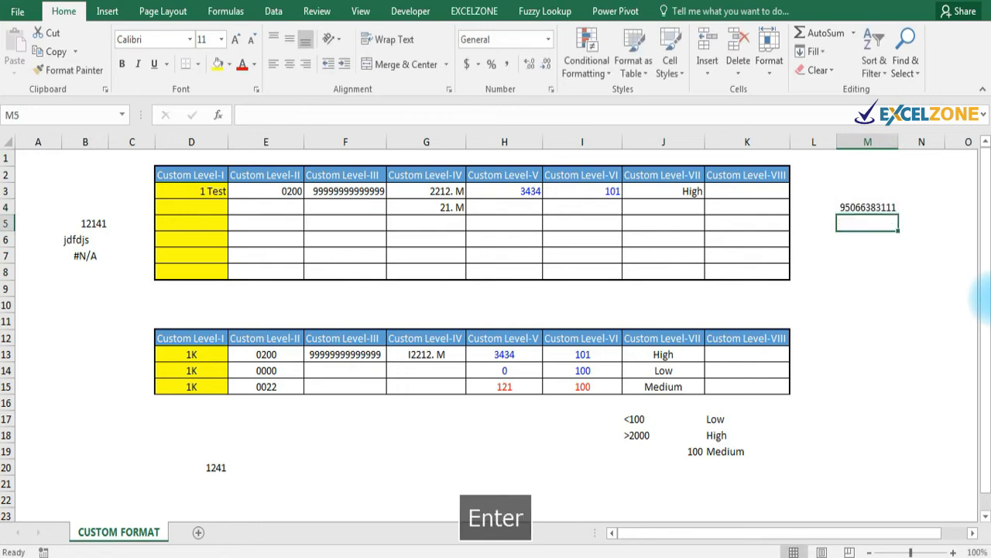
pyautogui.press('Up')
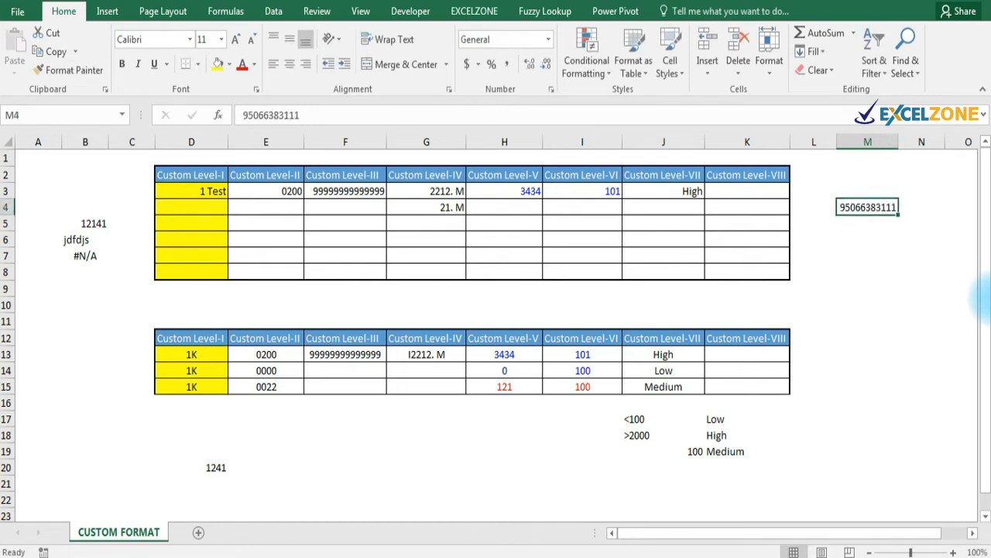
# Review M4's Number format categories without changes, then add a new blank Sheet1.
pyautogui.hotkey('ctrl', '1')
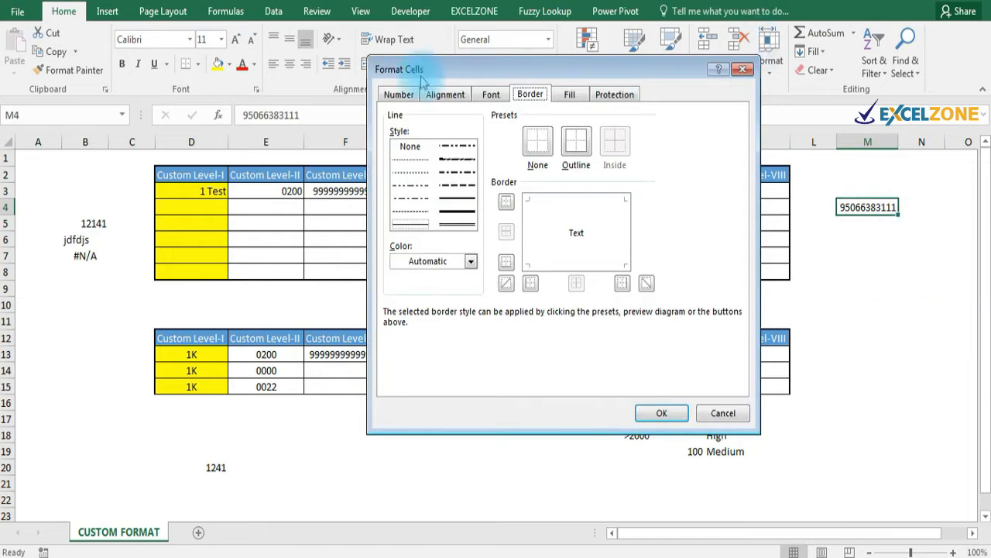
pyautogui.click(399, 95)
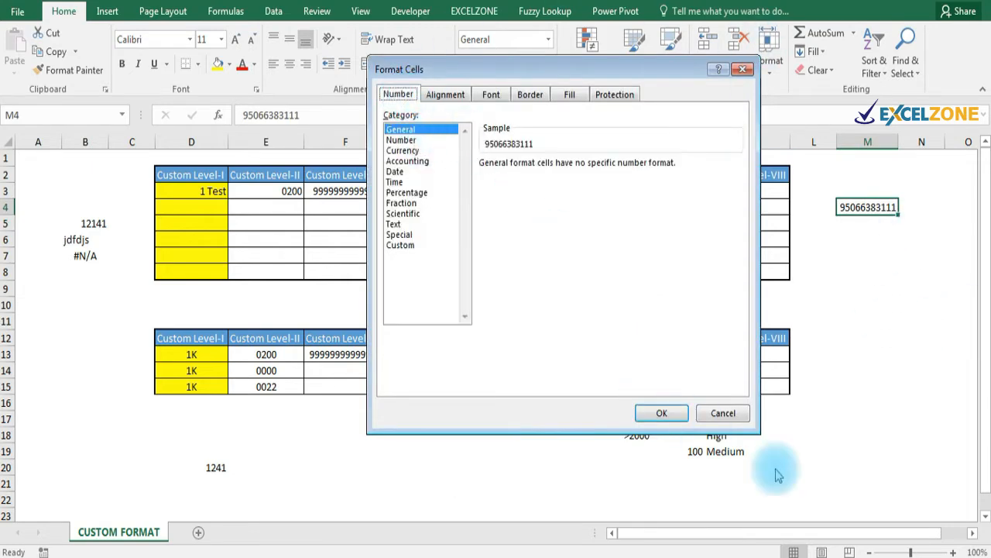
pyautogui.click(723, 413)
pyautogui.click(198, 532)
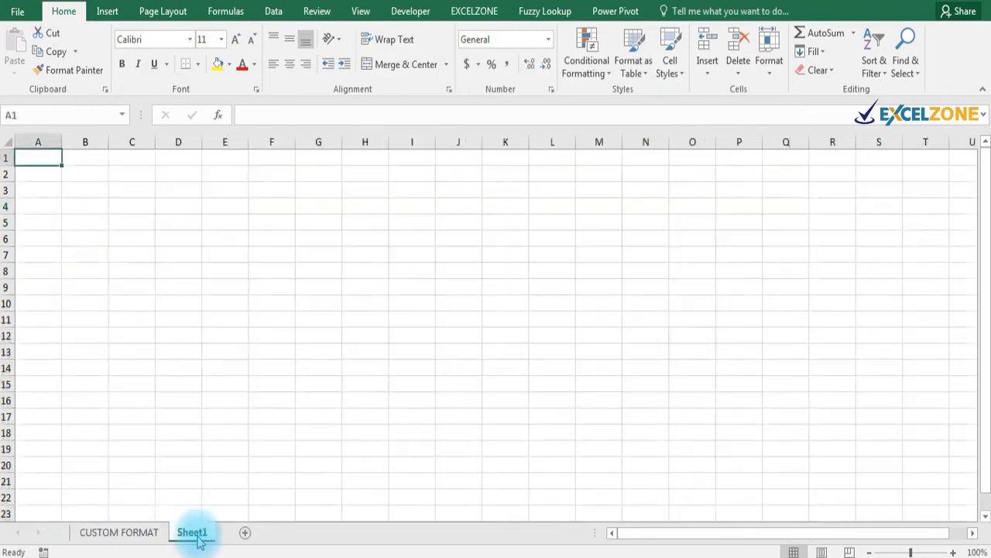
pyautogui.click(290, 320)
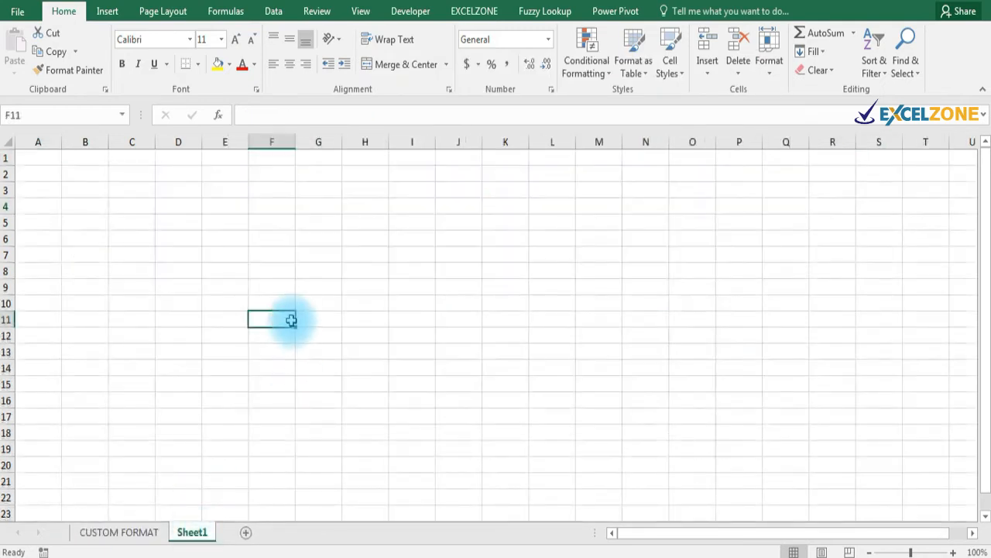
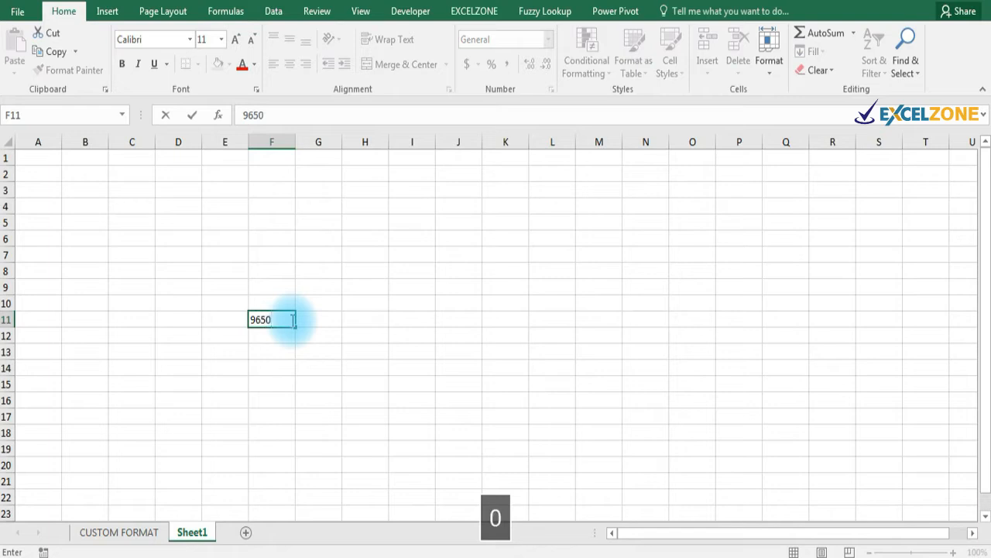
pyautogui.press('Return')
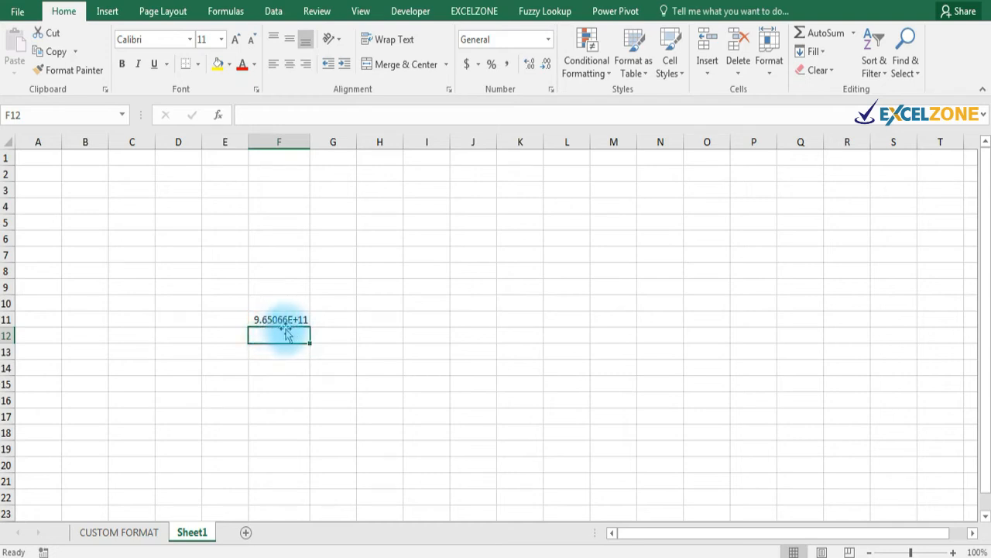
pyautogui.click(297, 320)
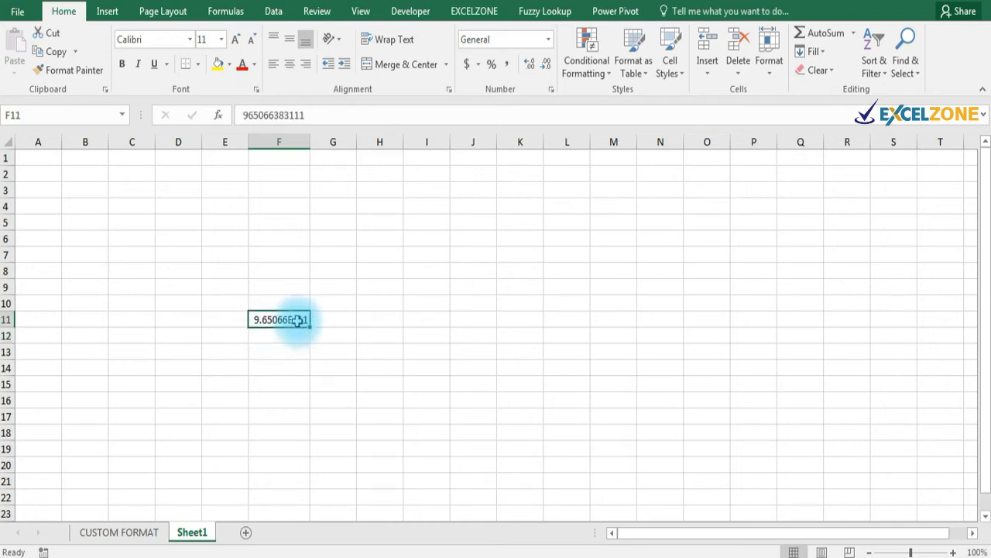
pyautogui.press('F2')
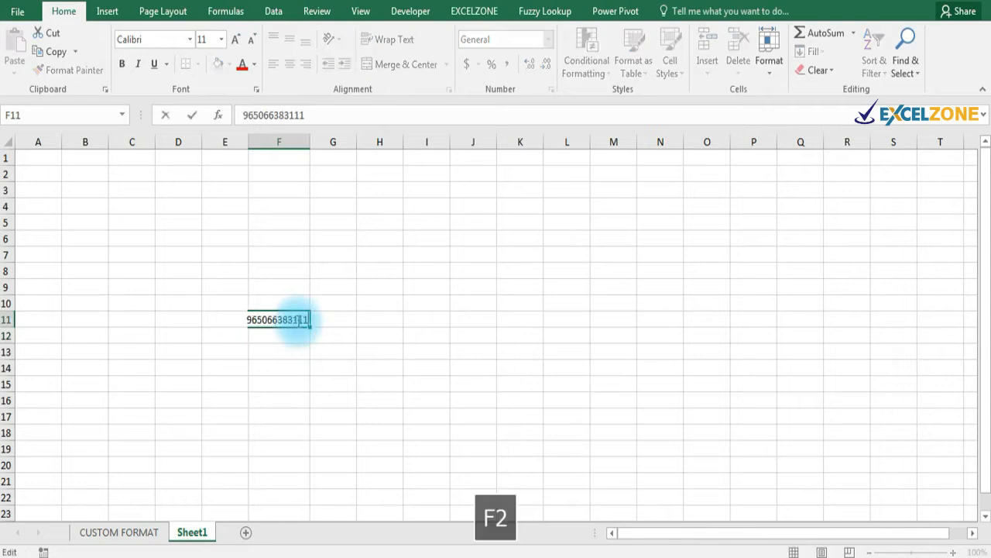
pyautogui.press('BackSpace')
pyautogui.press('Return')
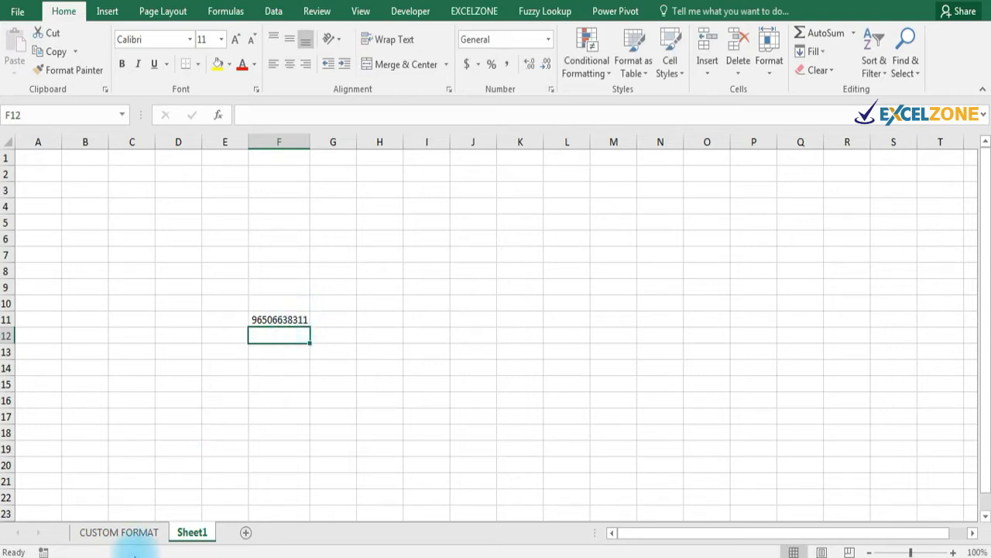
pyautogui.click(126, 533)
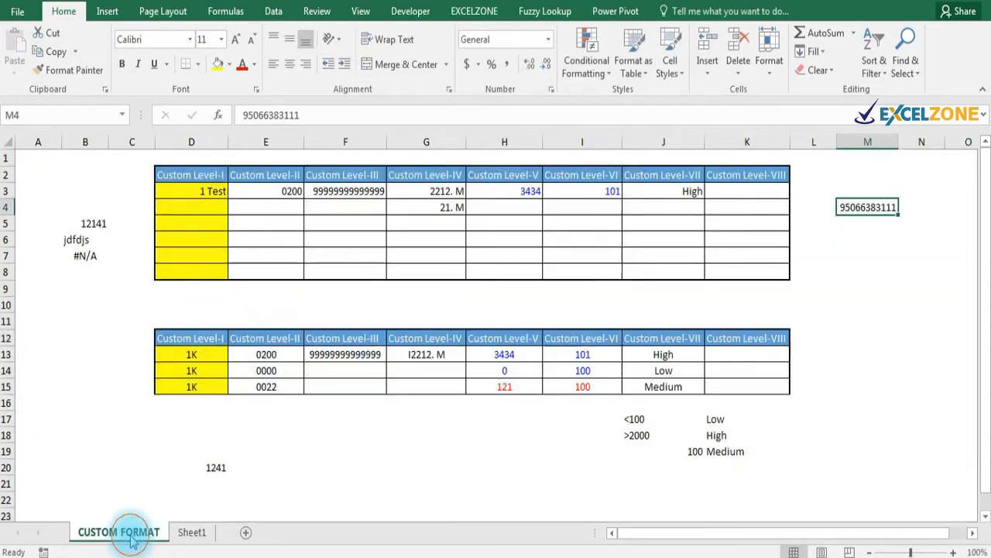
pyautogui.click(349, 207)
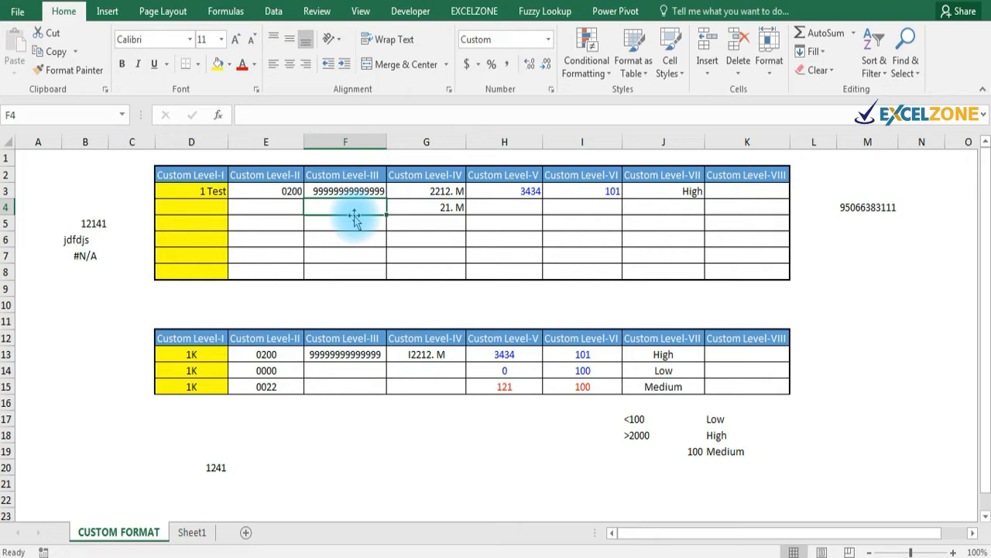
pyautogui.click(439, 205)
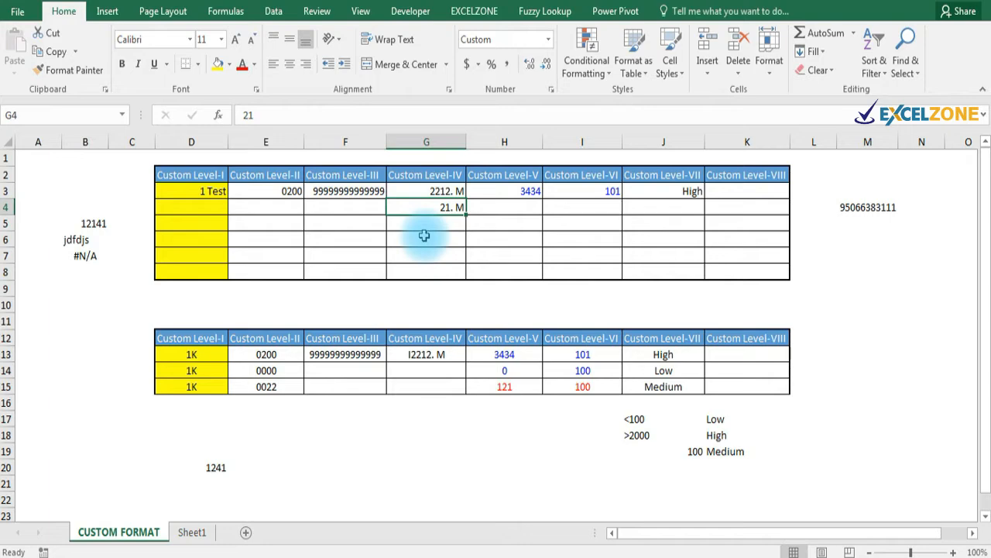
pyautogui.click(504, 370)
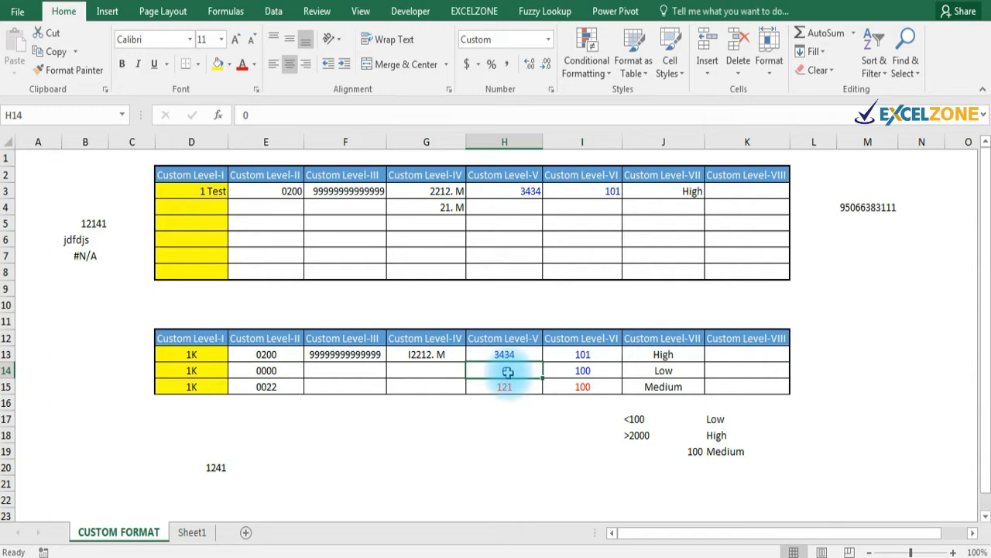
pyautogui.click(505, 385)
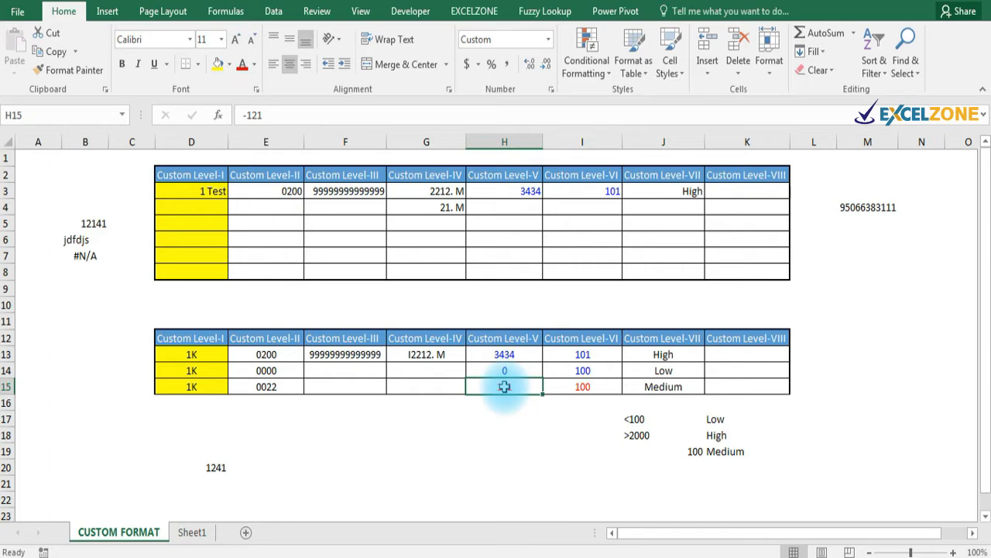
pyautogui.click(576, 387)
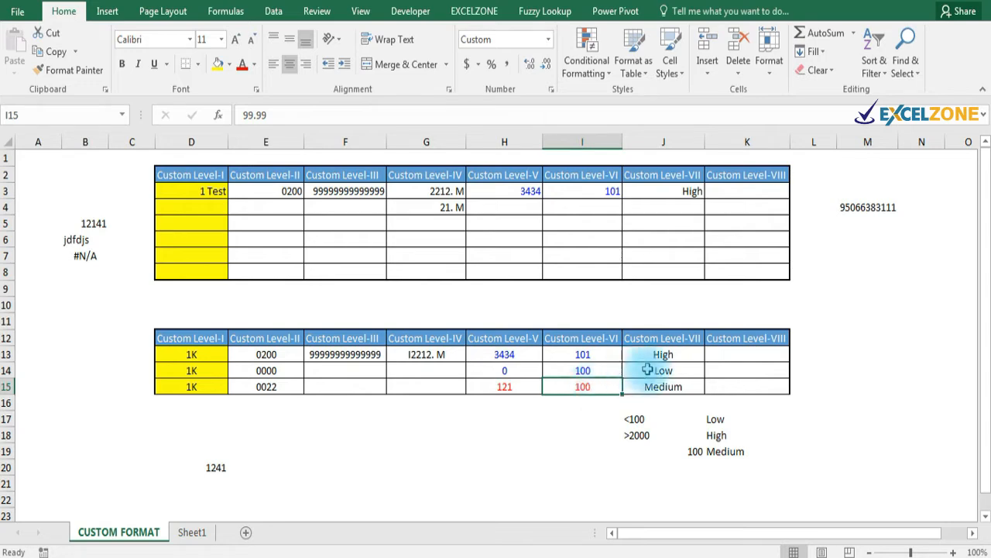
pyautogui.click(664, 370)
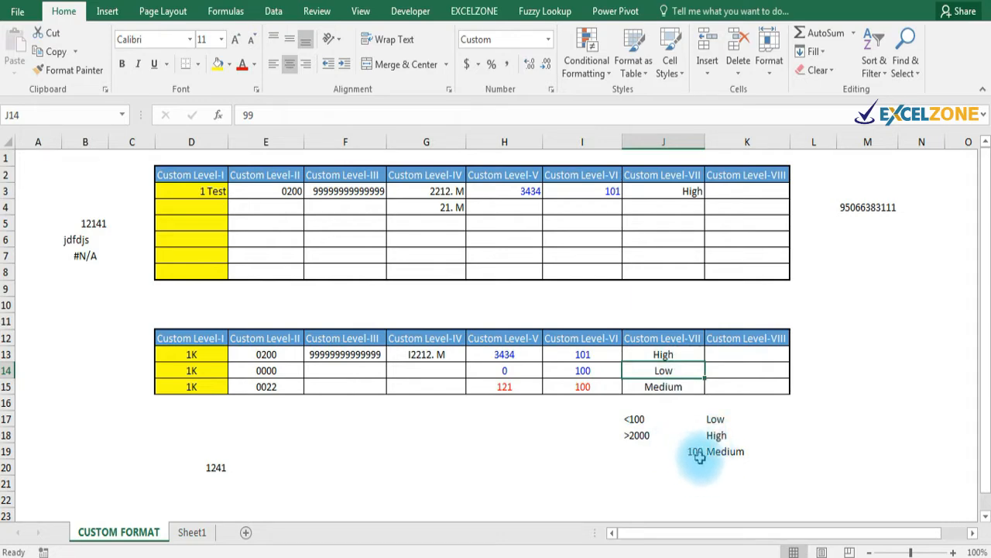
pyautogui.click(664, 388)
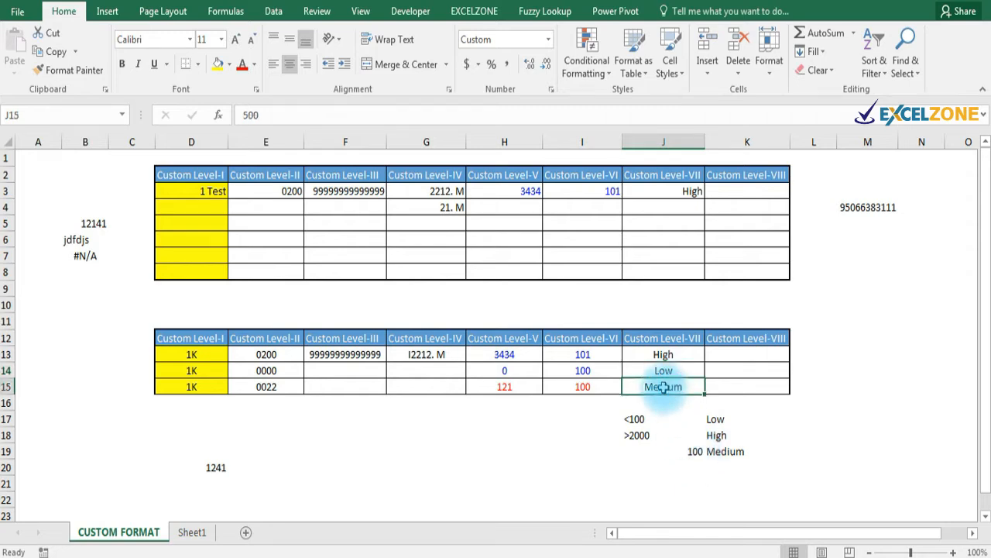
pyautogui.click(724, 382)
pyautogui.click(733, 354)
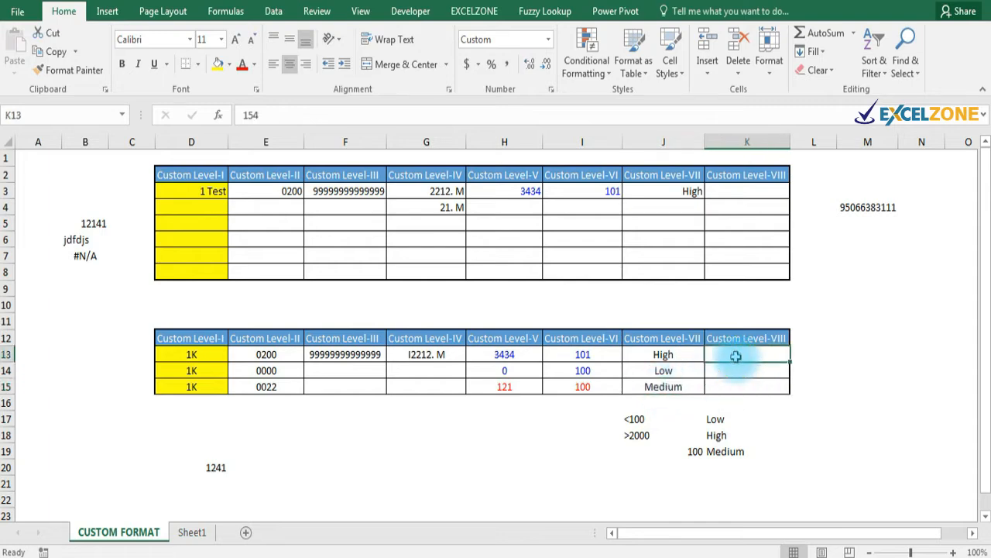
# Extend the selection from K13 along row 13 and set its font colour to Automatic.
pyautogui.moveTo(736, 354)
pyautogui.mouseDown()
pyautogui.moveTo(851, 354)
pyautogui.moveTo(748, 350)
pyautogui.mouseUp()
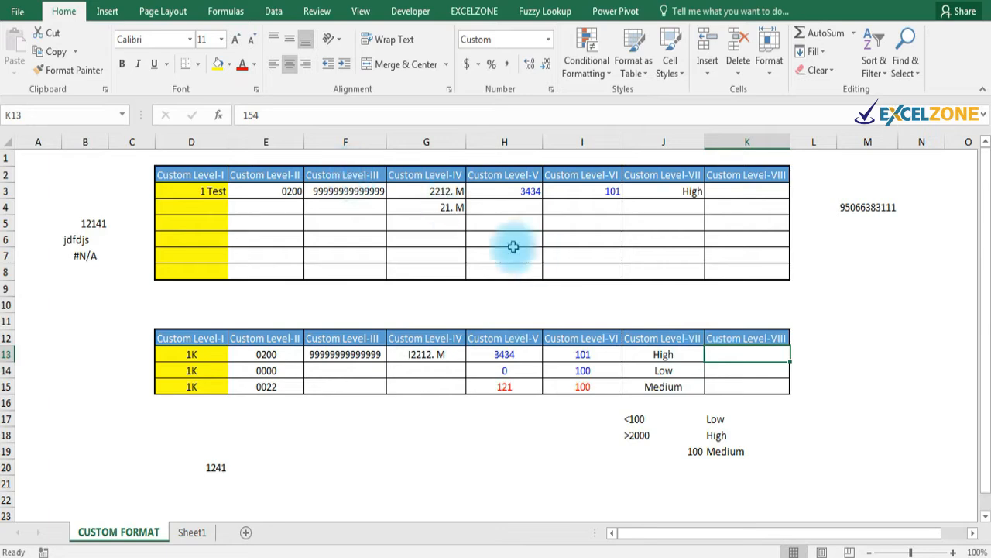
pyautogui.click(254, 64)
pyautogui.click(249, 86)
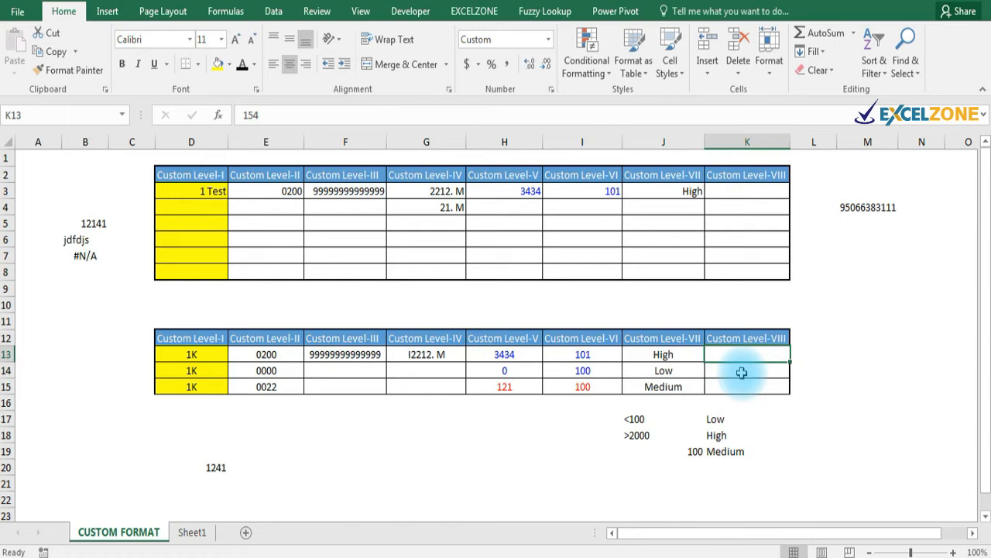
# Enter a test value 254 in D4, then clear it and return to D3.
pyautogui.click(195, 194)
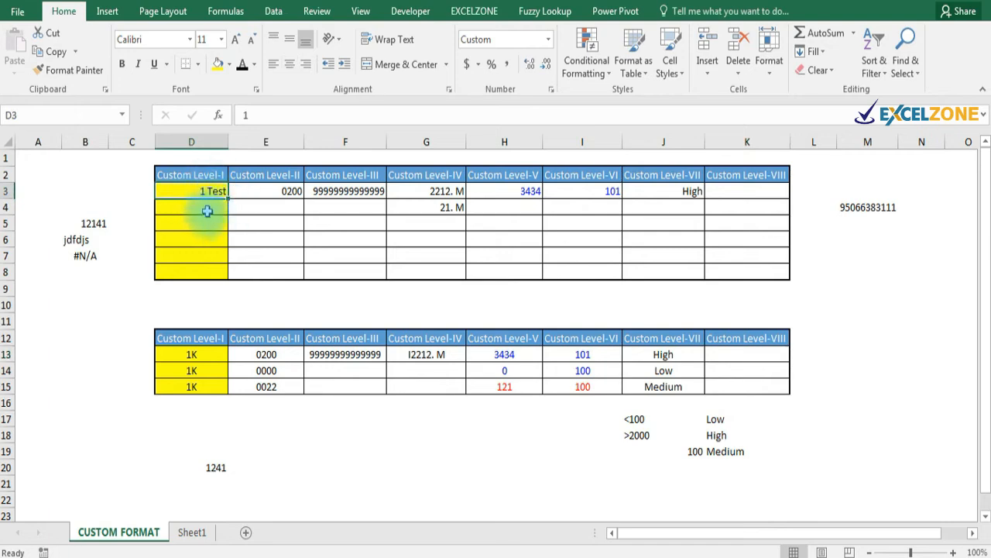
pyautogui.click(206, 210)
pyautogui.write('254')
pyautogui.press('Return')
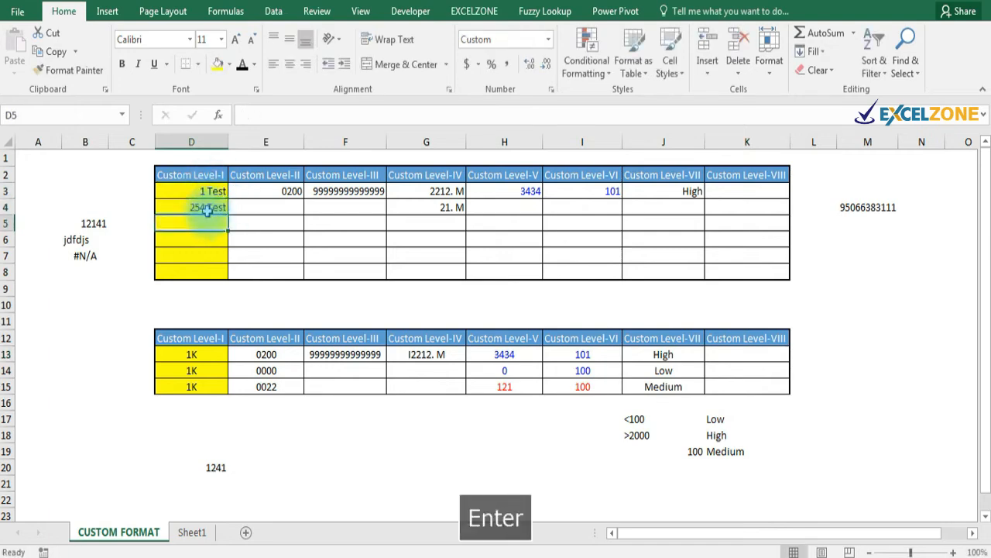
pyautogui.click(196, 209)
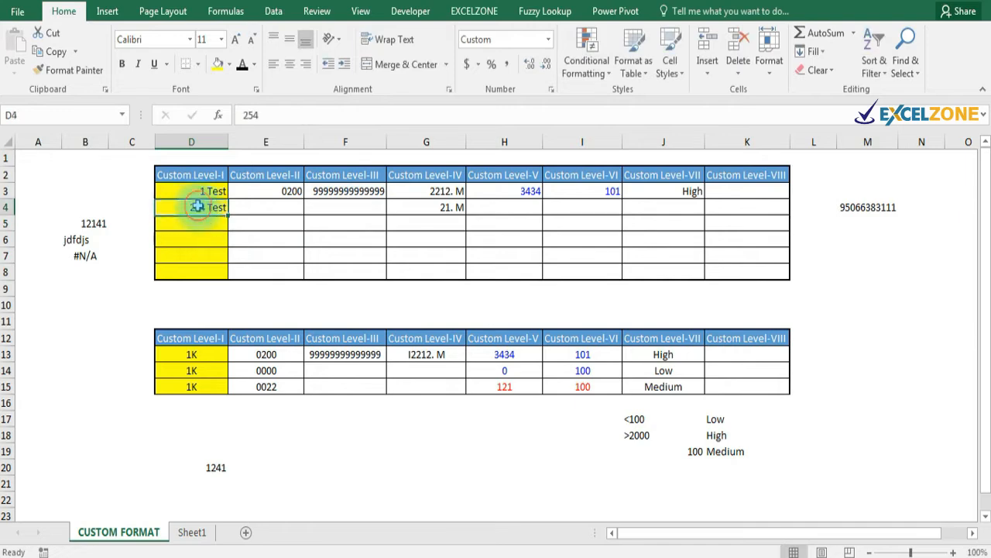
pyautogui.press('Delete')
pyautogui.press('Up')
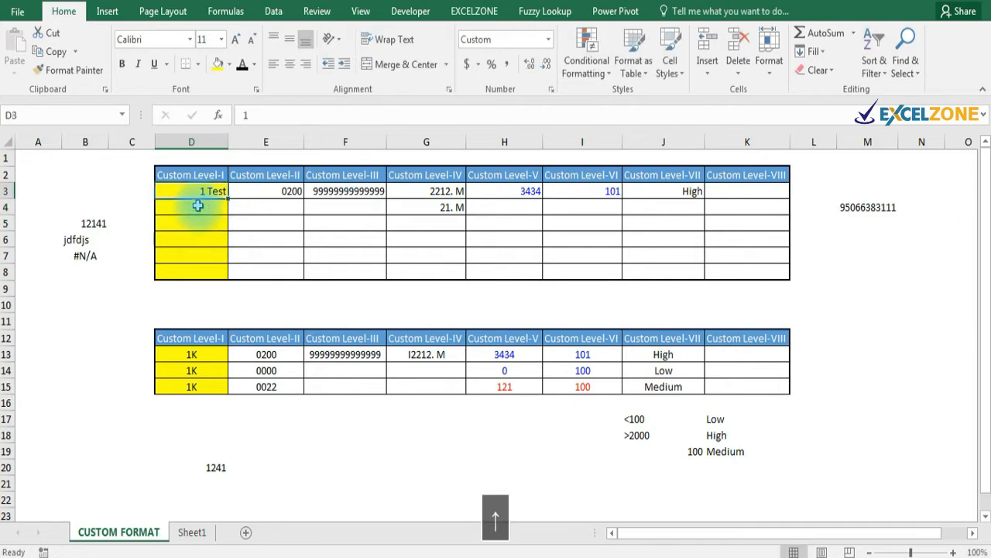
# Give D3 the custom format 0 "JH" so its value shows as 1 JH.
pyautogui.hotkey('ctrl', '1')
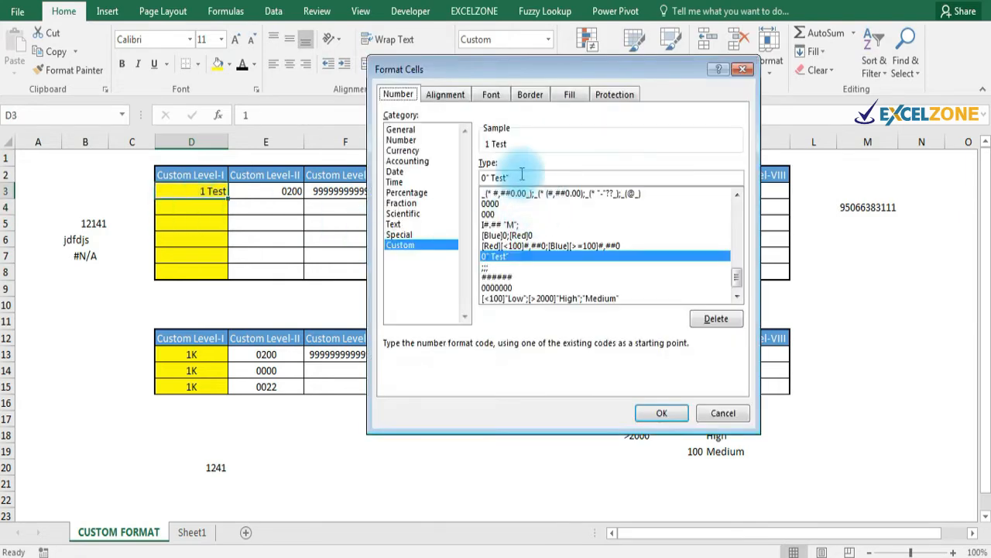
pyautogui.click(522, 177)
pyautogui.press('BackSpace')
pyautogui.press('BackSpace')
pyautogui.press('BackSpace')
pyautogui.press('BackSpace')
pyautogui.press('BackSpace')
pyautogui.press('BackSpace')
pyautogui.press('BackSpace')
pyautogui.press('BackSpace')
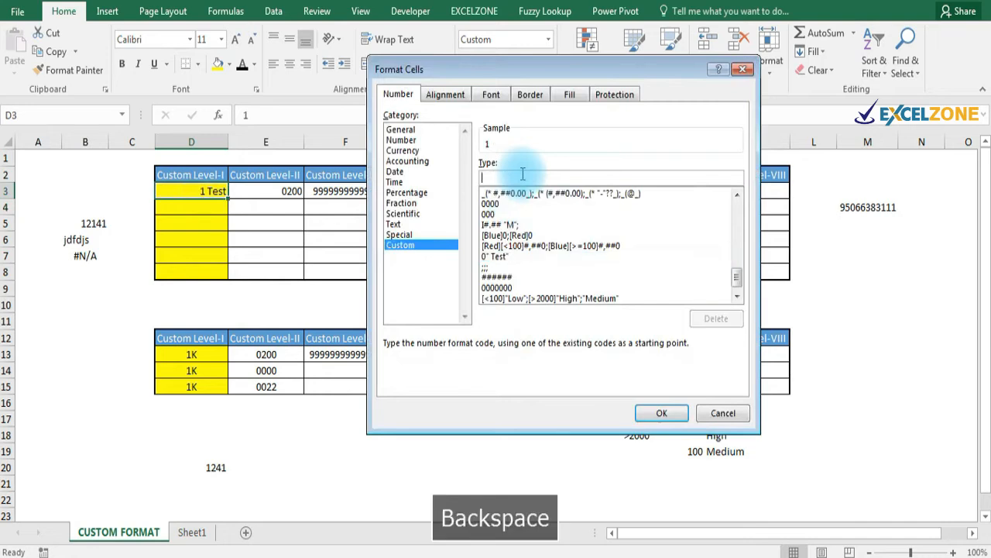
pyautogui.write('0 ')
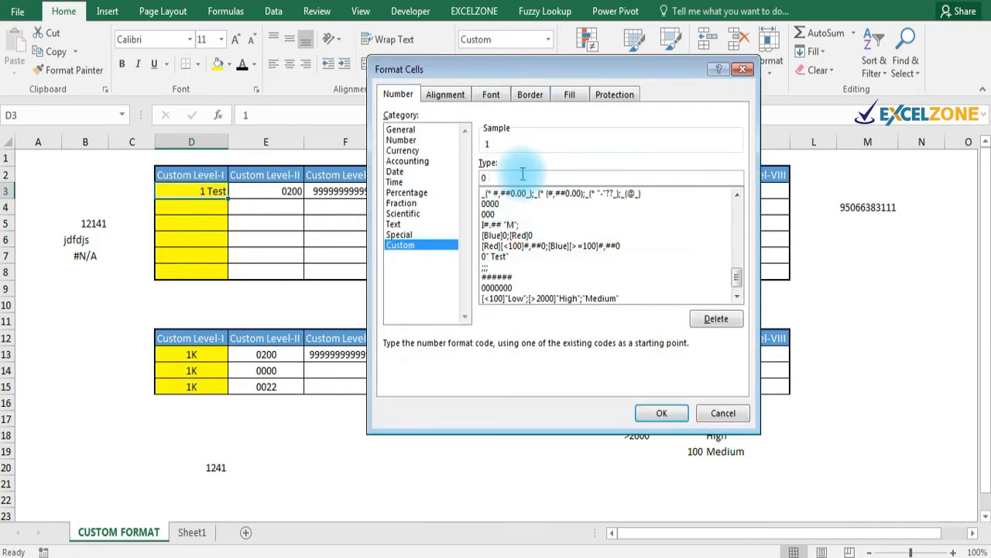
pyautogui.write('"')
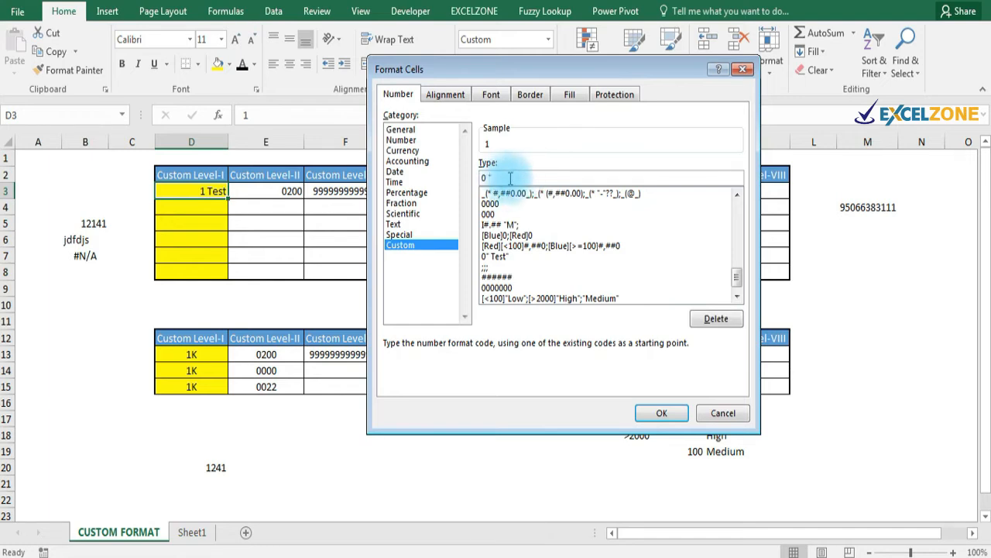
pyautogui.press('capslock')
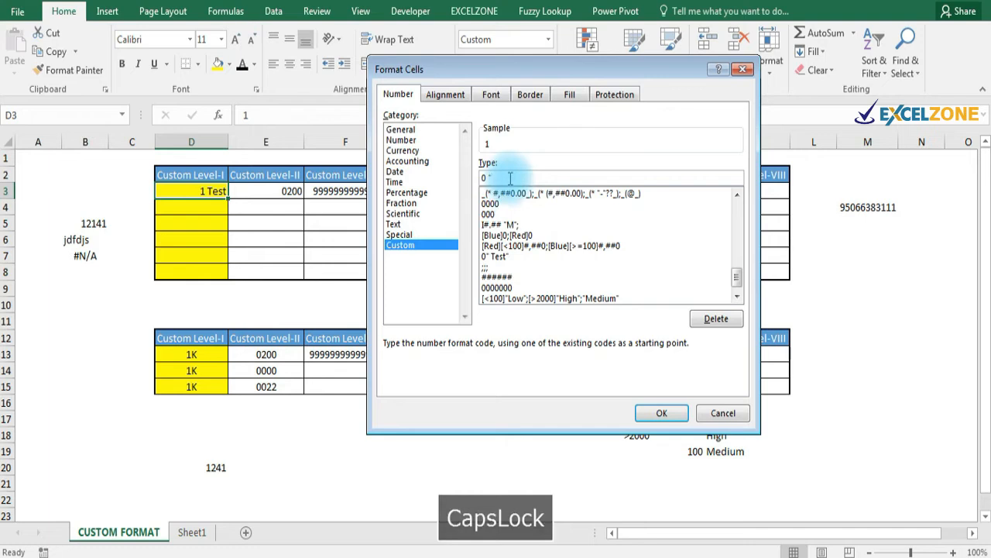
pyautogui.write('JH"')
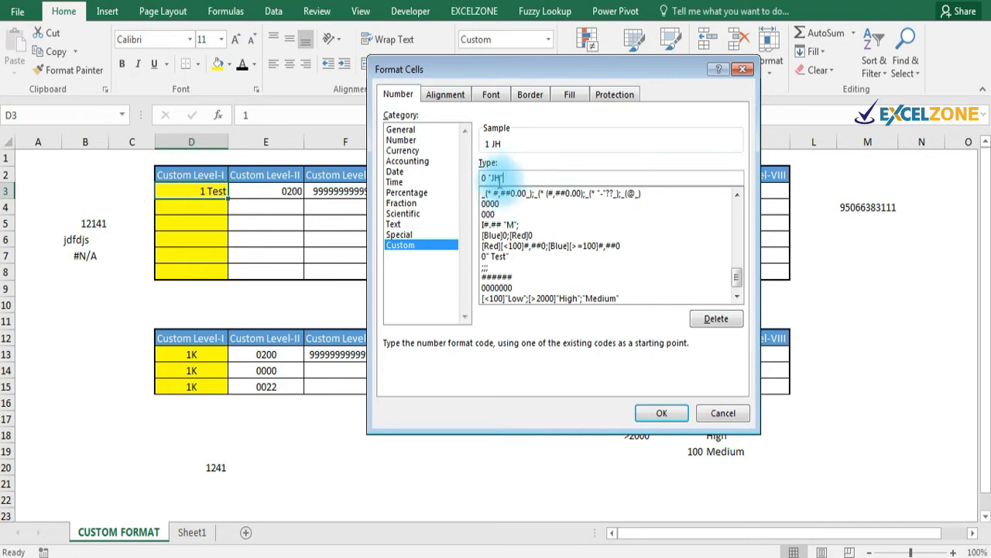
pyautogui.click(663, 416)
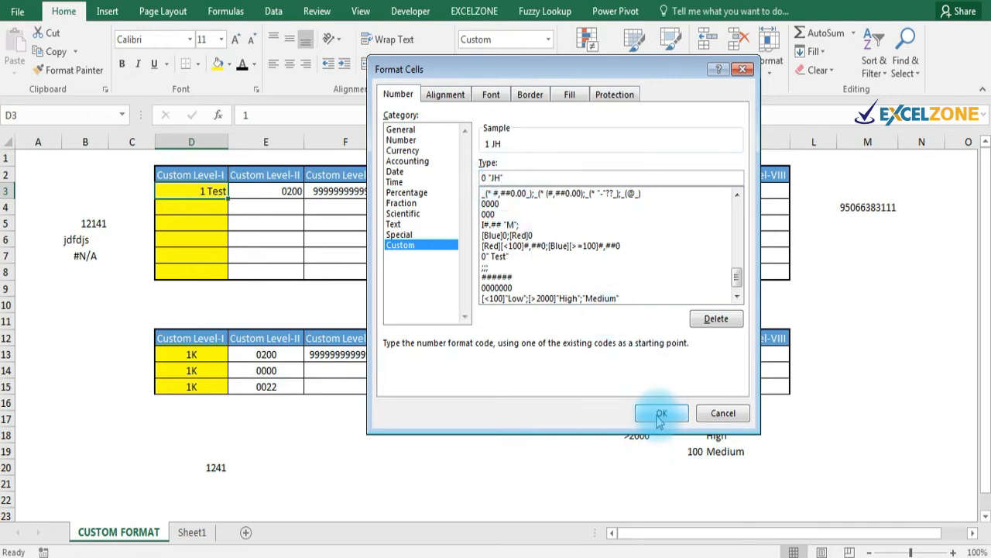
pyautogui.click(661, 416)
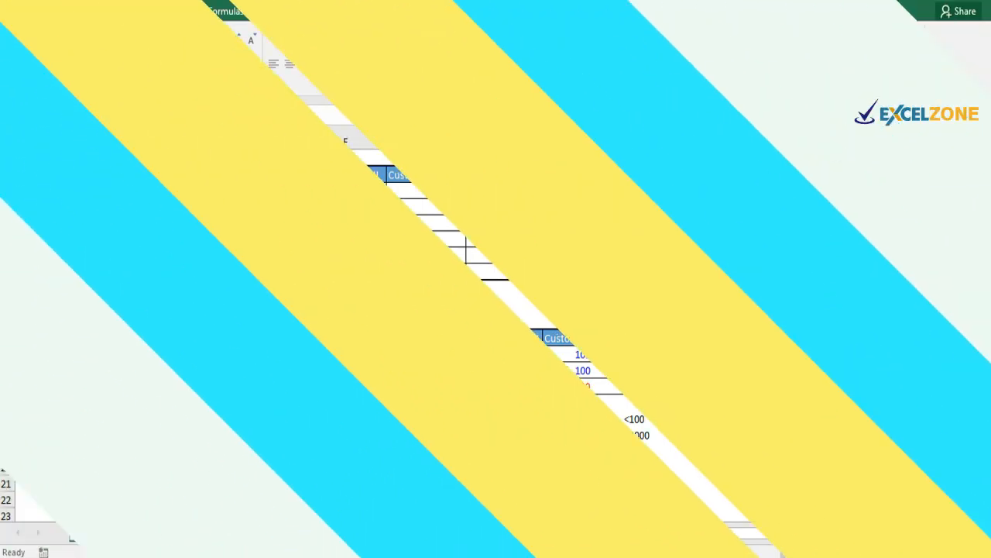
# Check E3's special Código Postal number format without changing it.
pyautogui.click(269, 195)
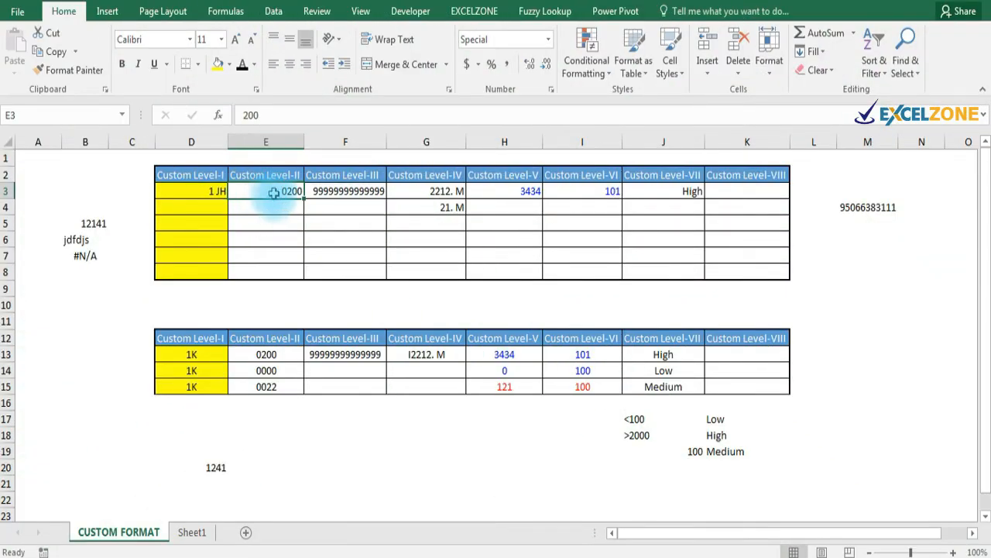
pyautogui.hotkey('ctrl', '1')
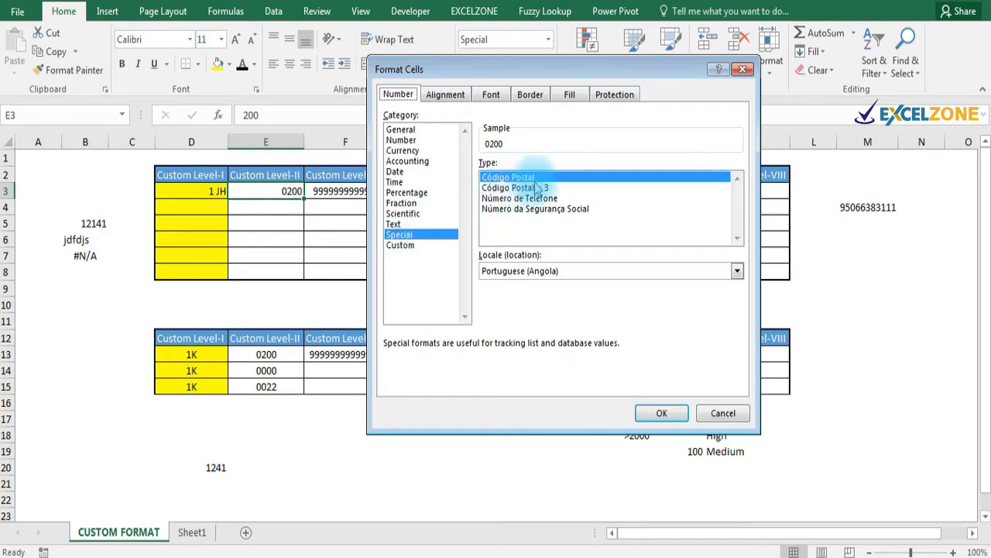
pyautogui.click(720, 412)
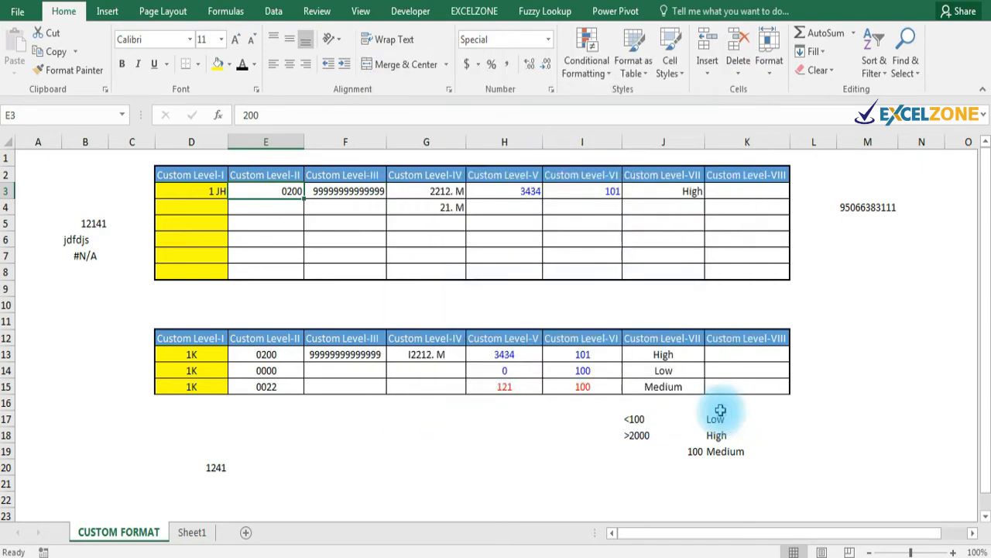
pyautogui.hotkey('ctrl', '1')
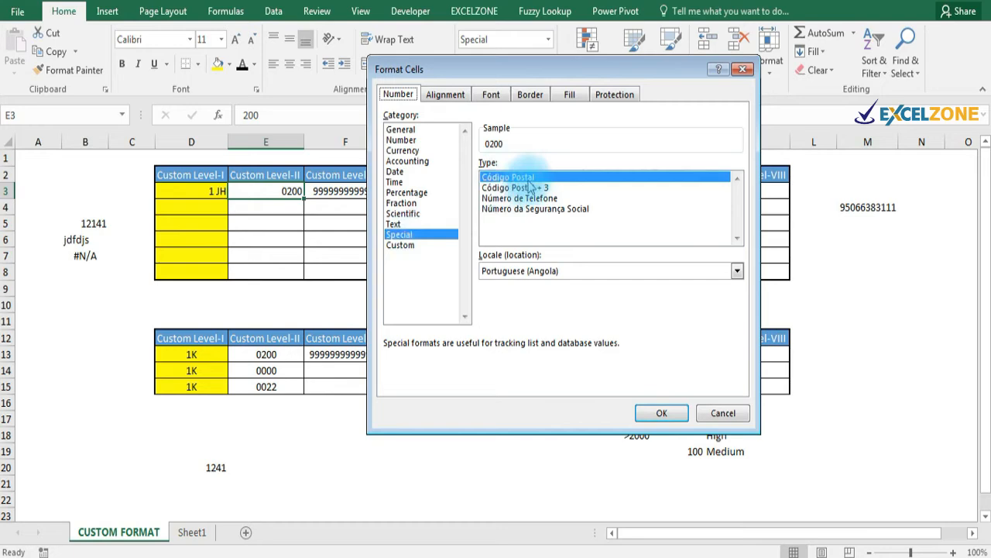
pyautogui.click(661, 413)
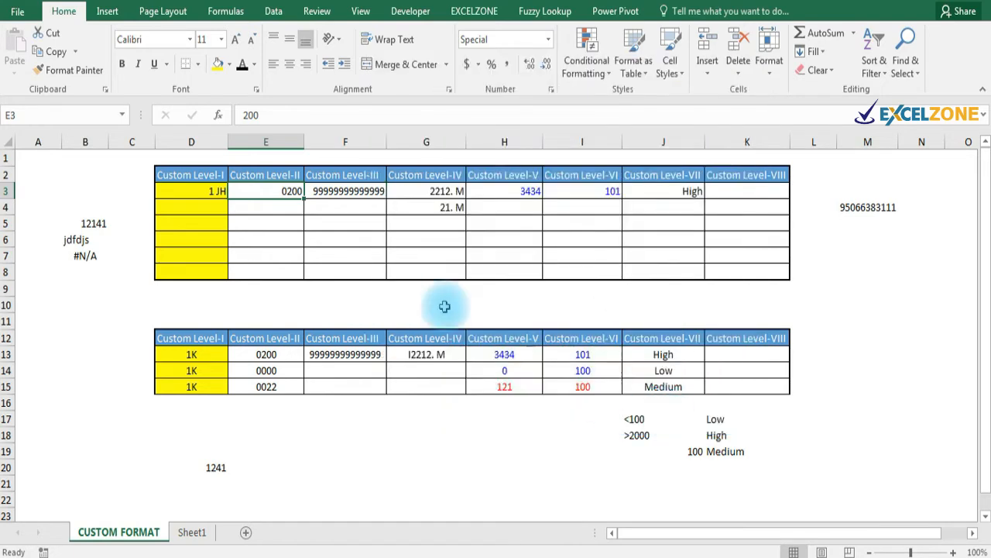
# Enter 00254 in E4 so it displays 0254 with its leading zero.
pyautogui.click(276, 205)
pyautogui.write('00')
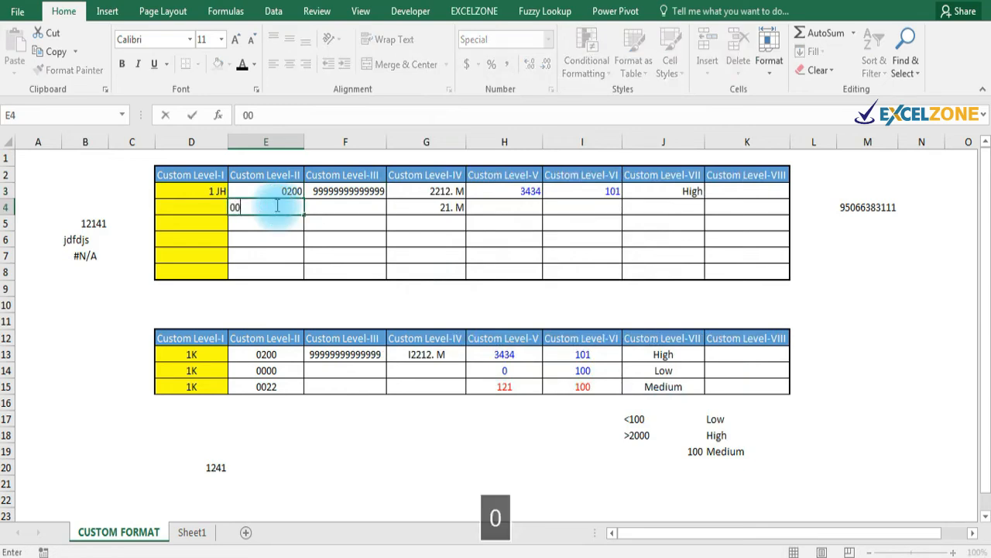
pyautogui.write('254')
pyautogui.press('Return')
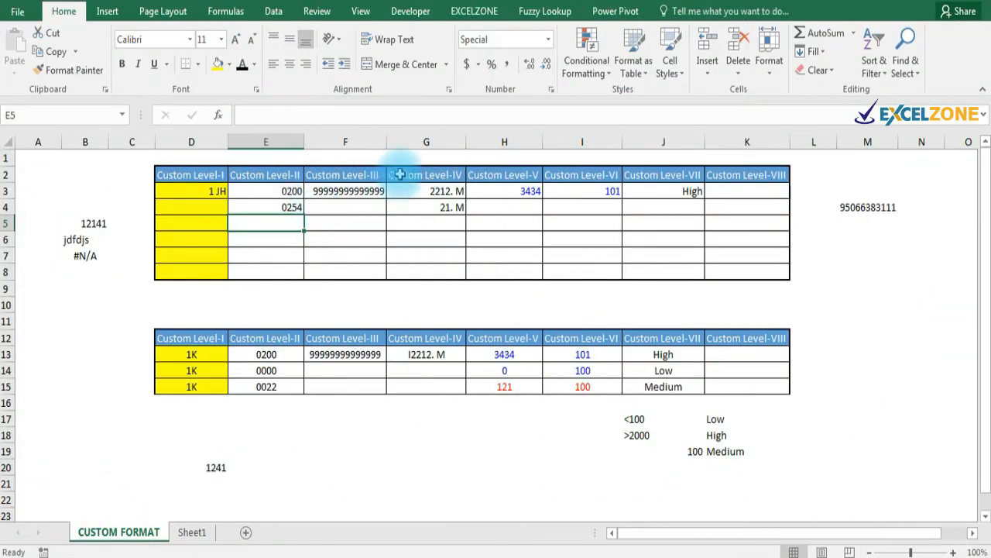
pyautogui.click(364, 190)
pyautogui.hotkey('ctrl', '1')
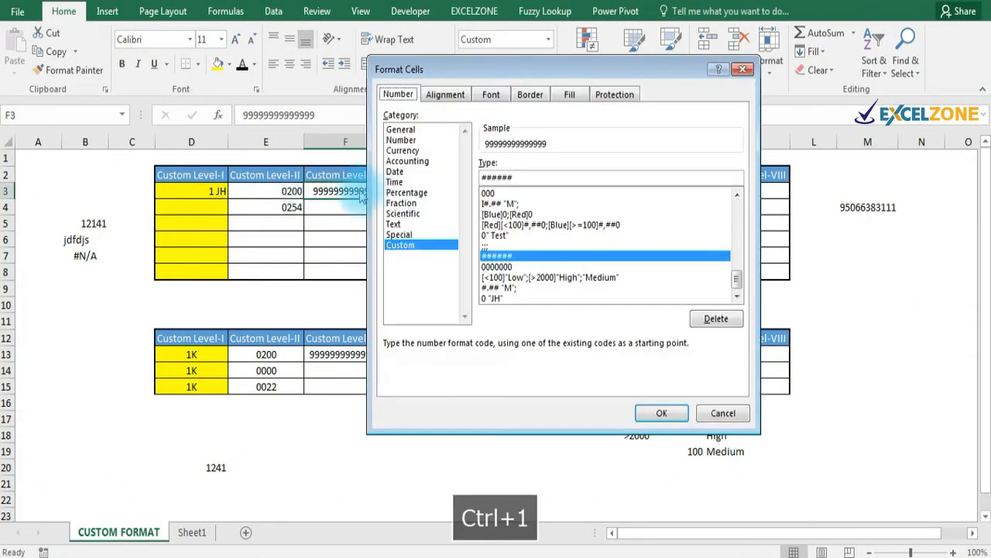
pyautogui.click(524, 175)
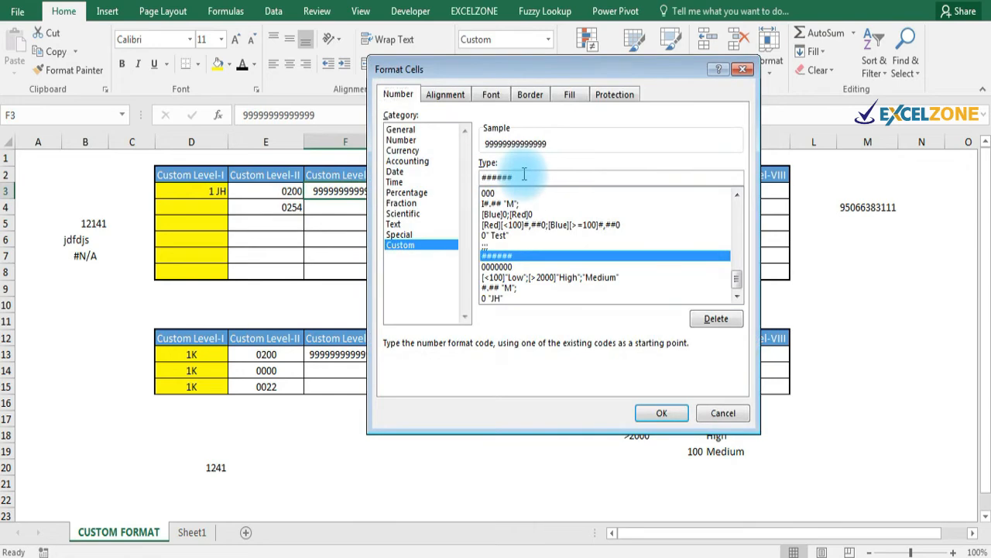
pyautogui.press('BackSpace')
pyautogui.press('BackSpace')
pyautogui.press('BackSpace')
pyautogui.press('BackSpace')
pyautogui.press('BackSpace')
pyautogui.press('BackSpace')
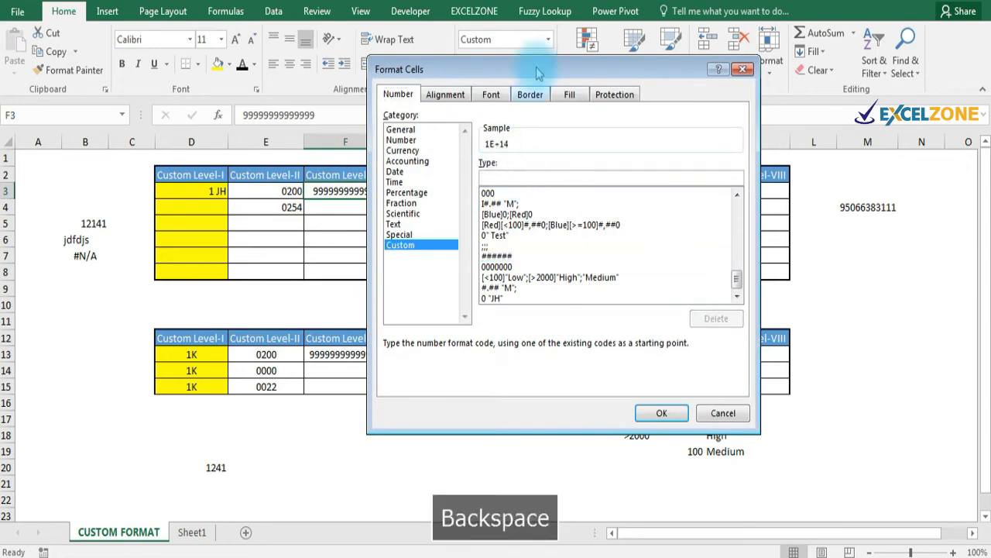
pyautogui.moveTo(533, 70); pyautogui.dragTo(585, 127)
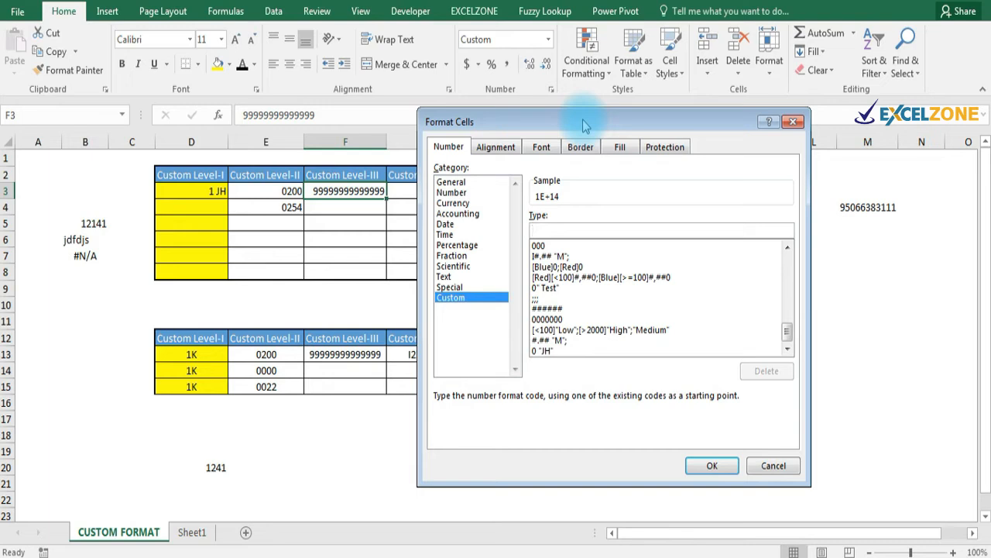
pyautogui.write('#####')
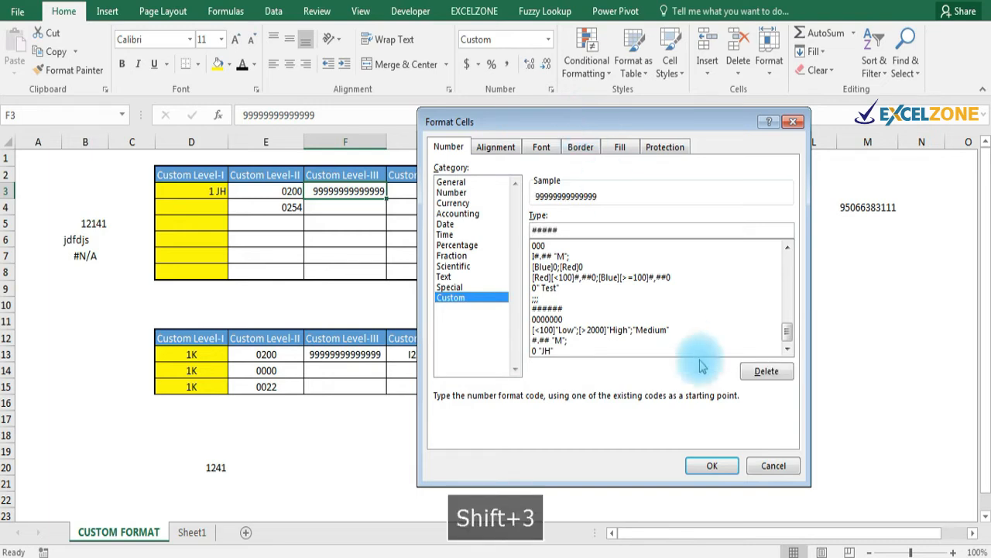
pyautogui.click(718, 467)
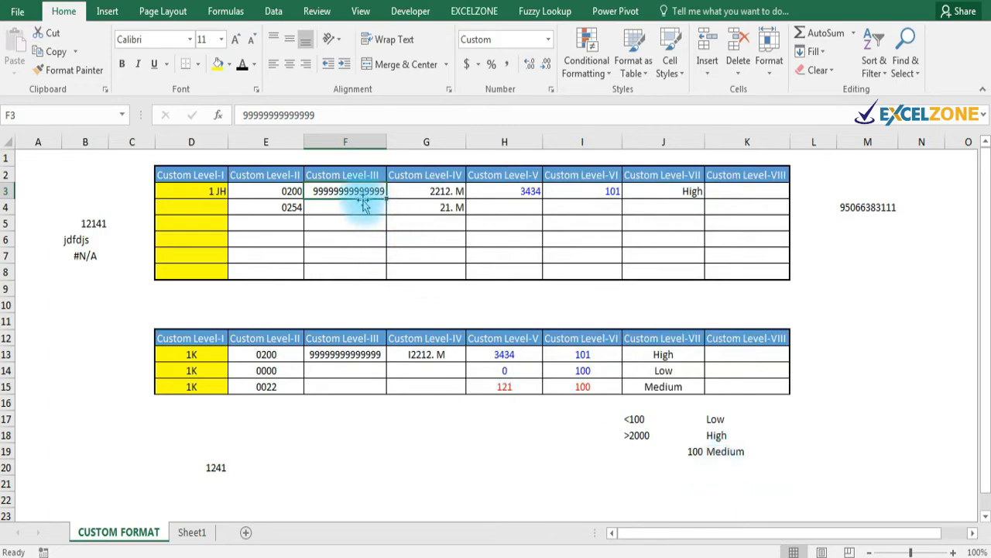
pyautogui.write('12')
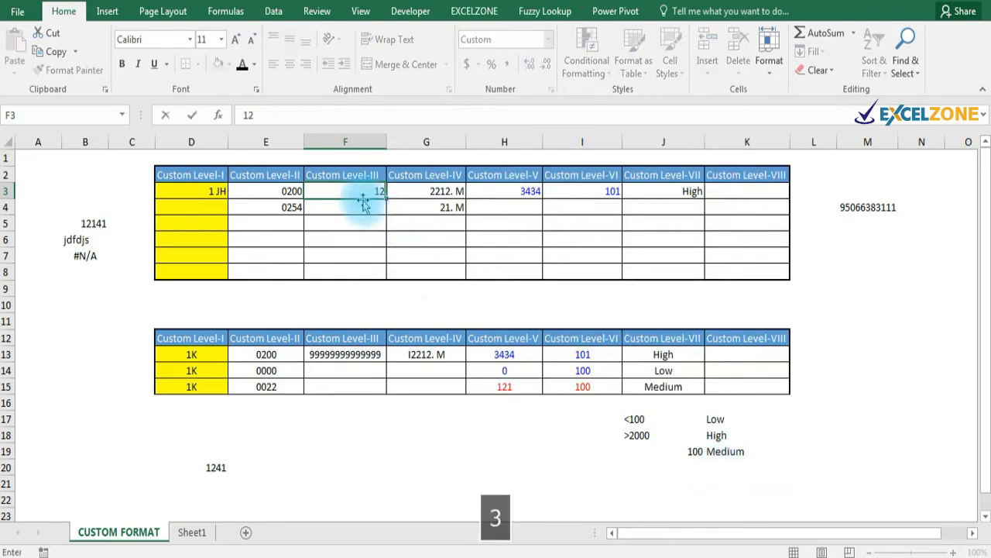
pyautogui.write('3456789')
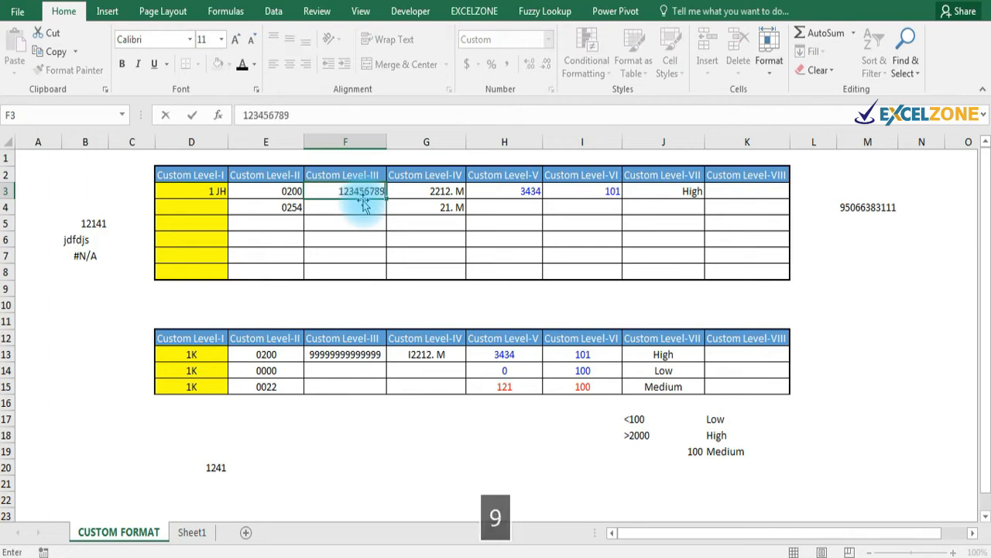
pyautogui.write('10')
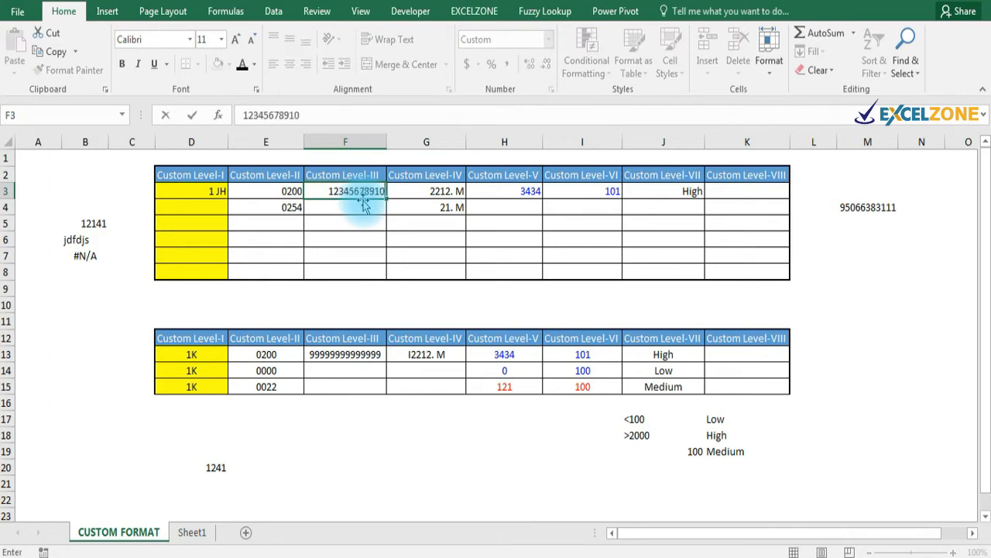
pyautogui.write('1111')
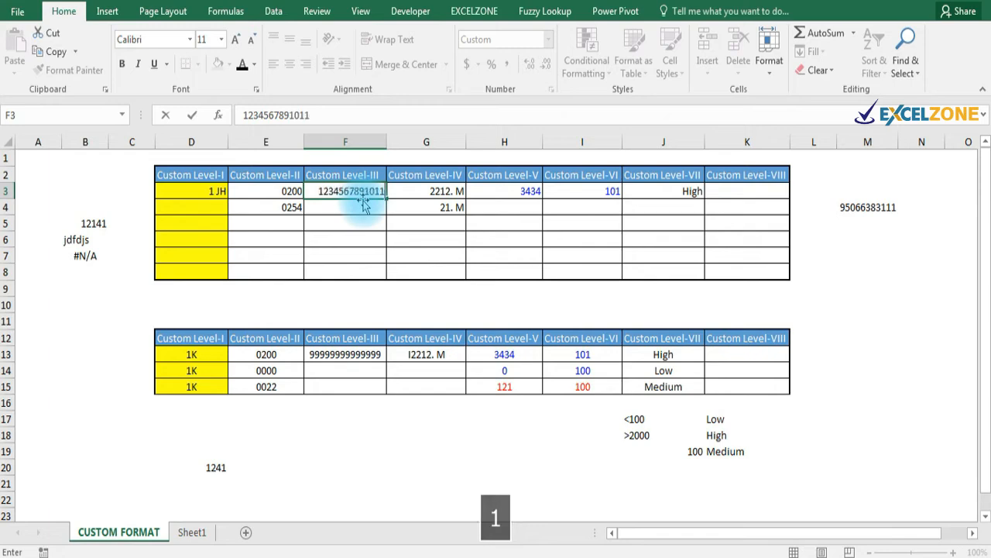
pyautogui.press('Return')
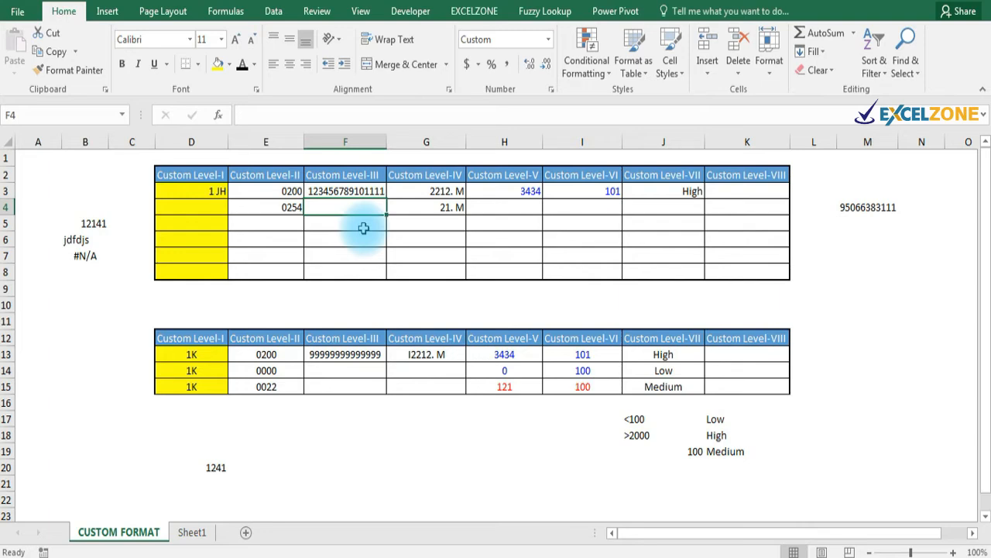
# Change G3's M-suffix format to #.##"B" so 2212 displays as 2212.B.
pyautogui.click(436, 206)
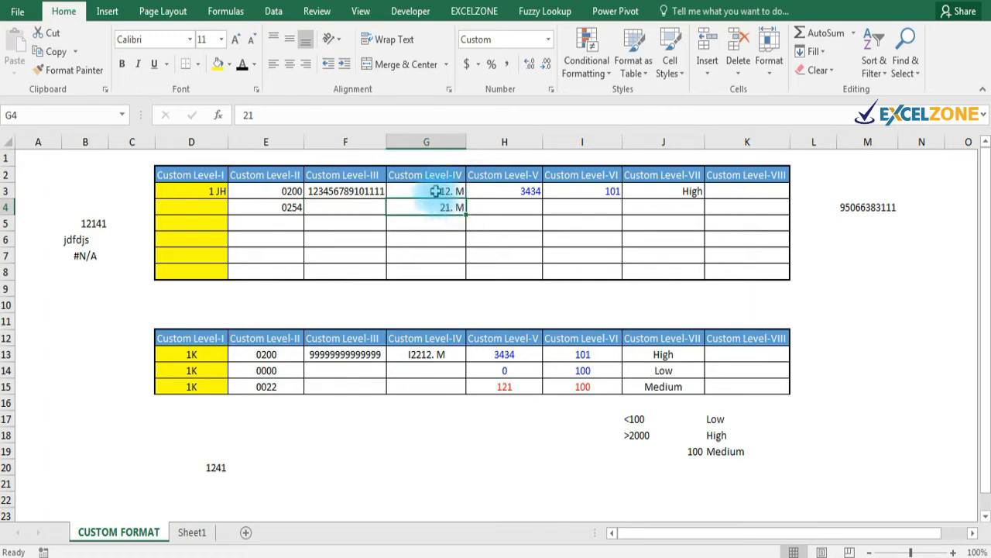
pyautogui.click(458, 194)
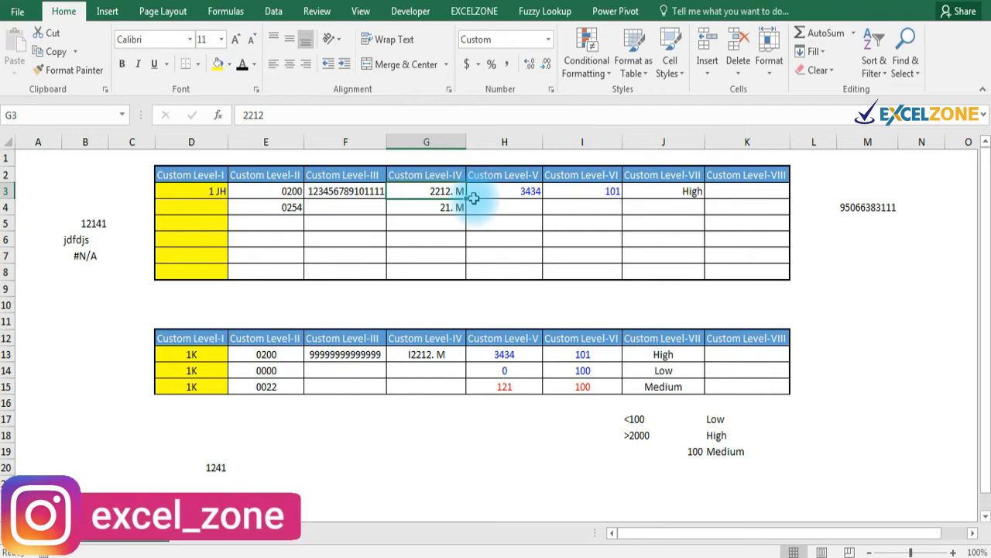
pyautogui.hotkey('ctrl', '1')
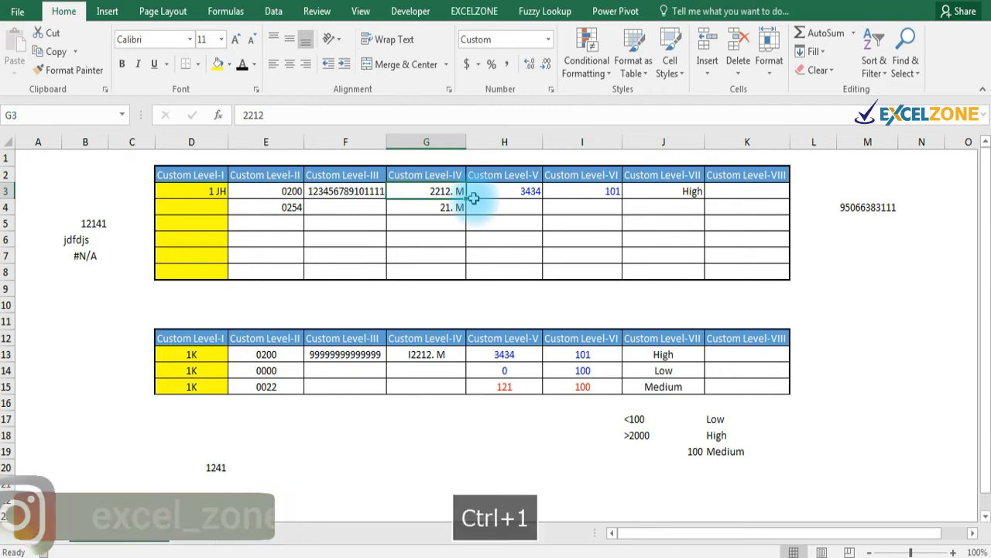
pyautogui.click(589, 226)
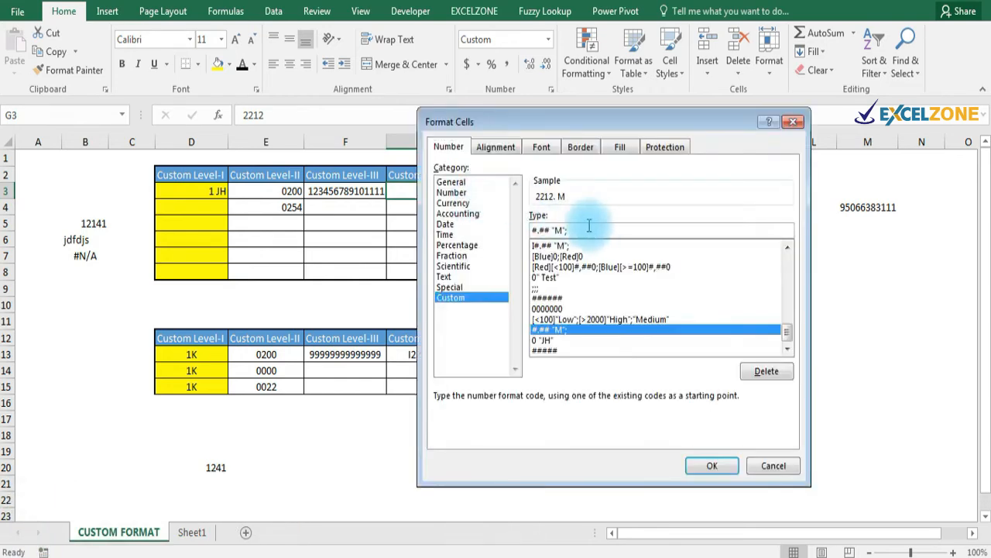
pyautogui.press('BackSpace')
pyautogui.press('BackSpace')
pyautogui.press('BackSpace')
pyautogui.press('BackSpace')
pyautogui.press('BackSpace')
pyautogui.press('BackSpace')
pyautogui.press('BackSpace')
pyautogui.press('BackSpace')
pyautogui.press('BackSpace')
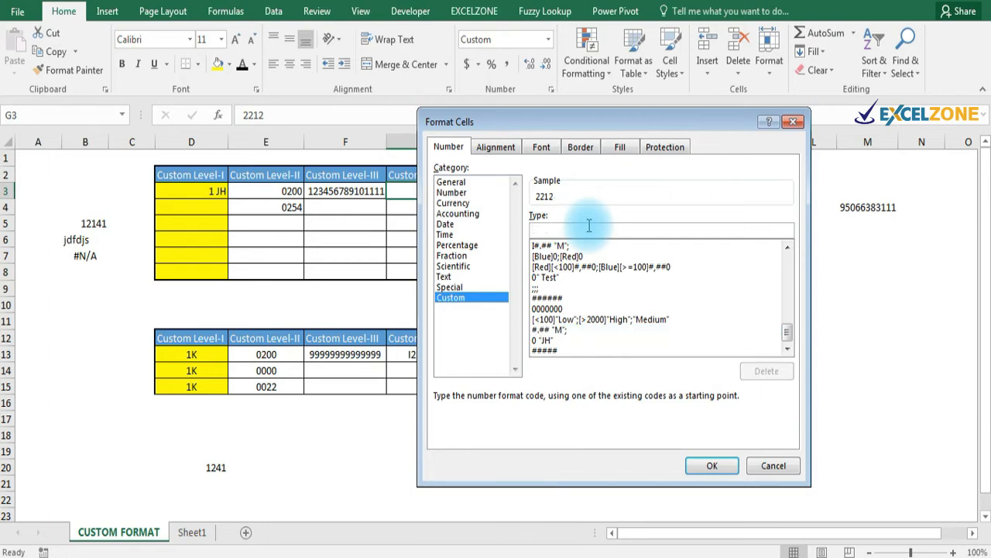
pyautogui.write('#')
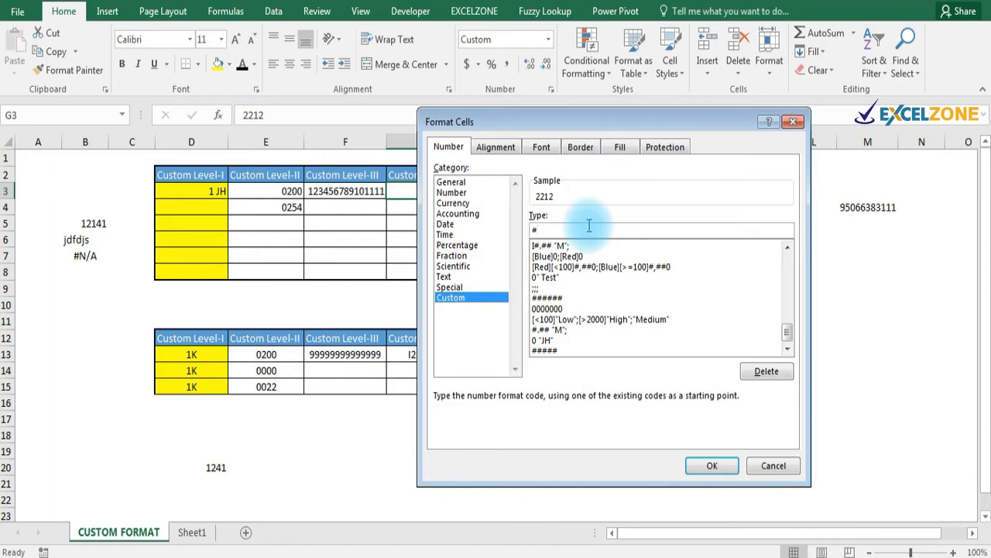
pyautogui.write('.##')
pyautogui.press('BackSpace')
pyautogui.write('"B')
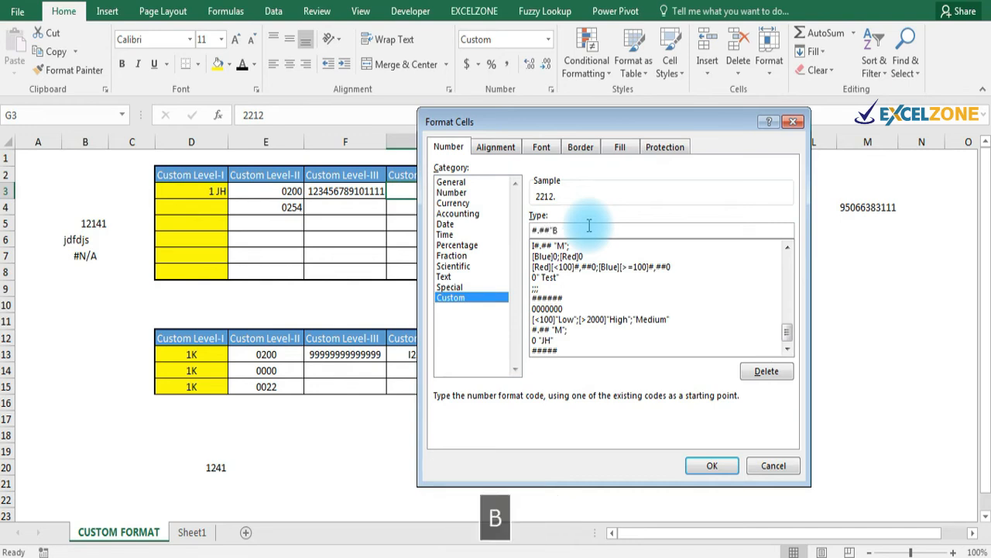
pyautogui.write('"')
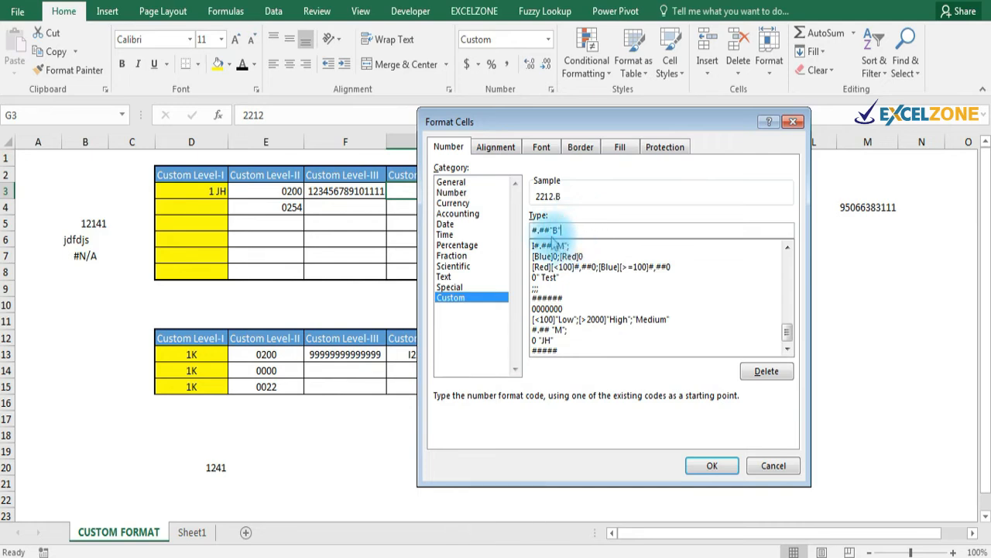
pyautogui.click(711, 466)
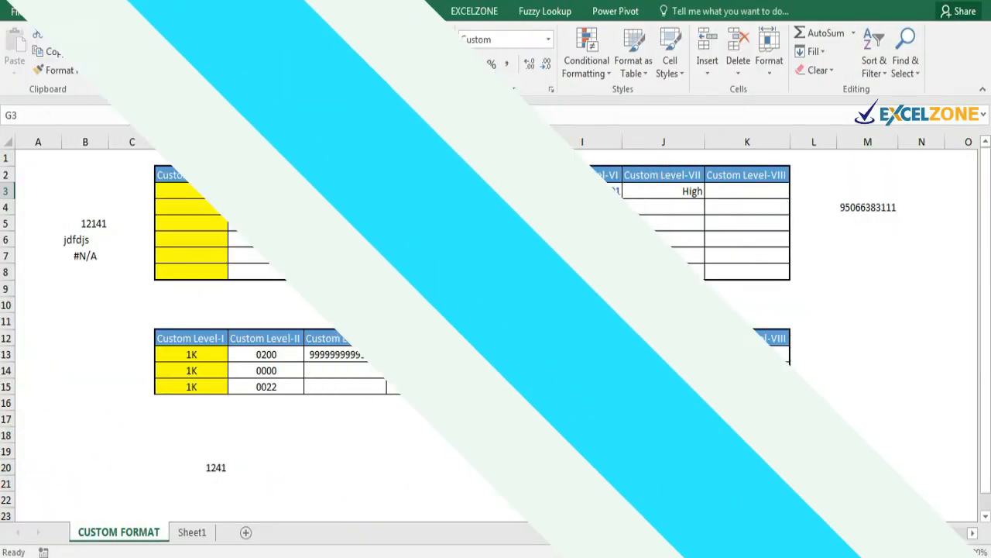
pyautogui.click(527, 206)
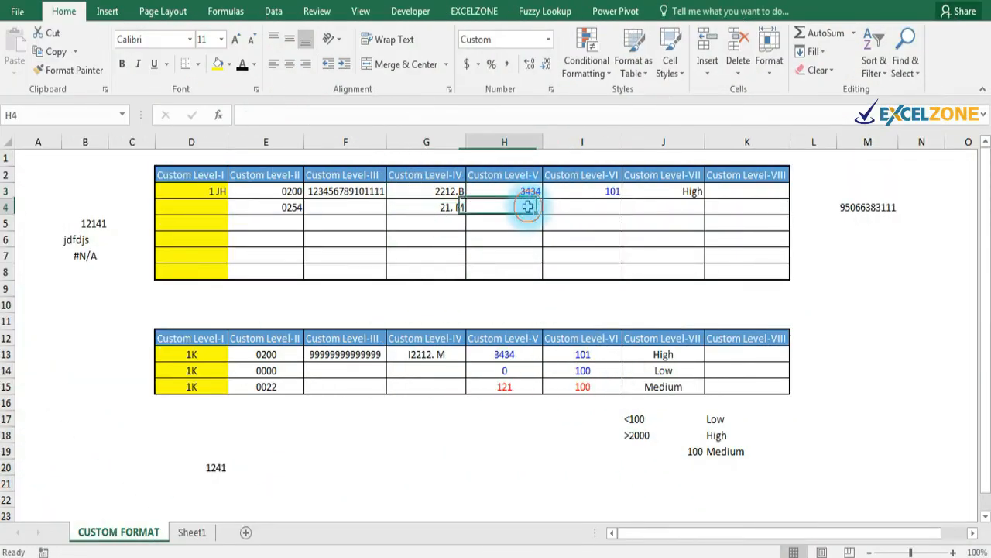
# Retype H3's custom format code as [Blue]0;[Red]0.
pyautogui.click(526, 191)
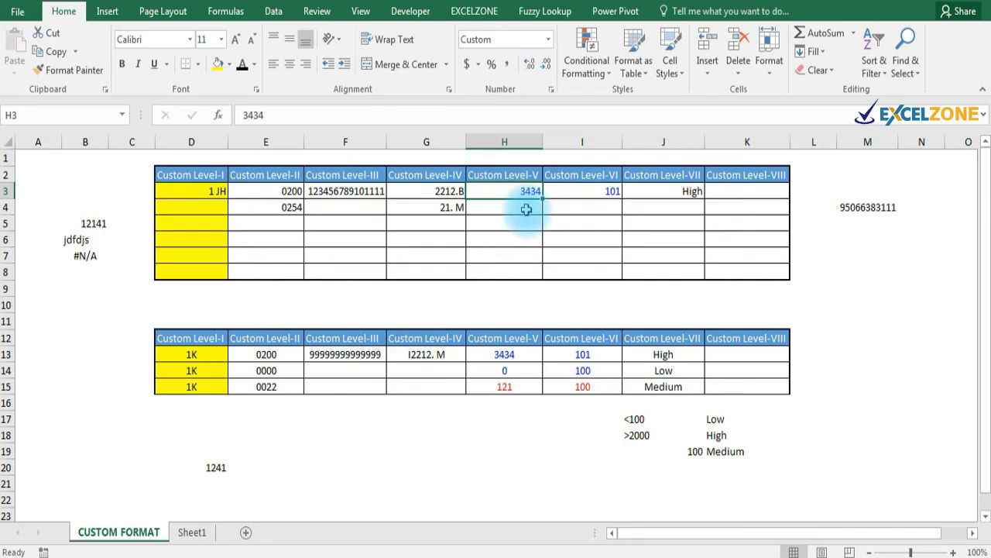
pyautogui.hotkey('ctrl', '1')
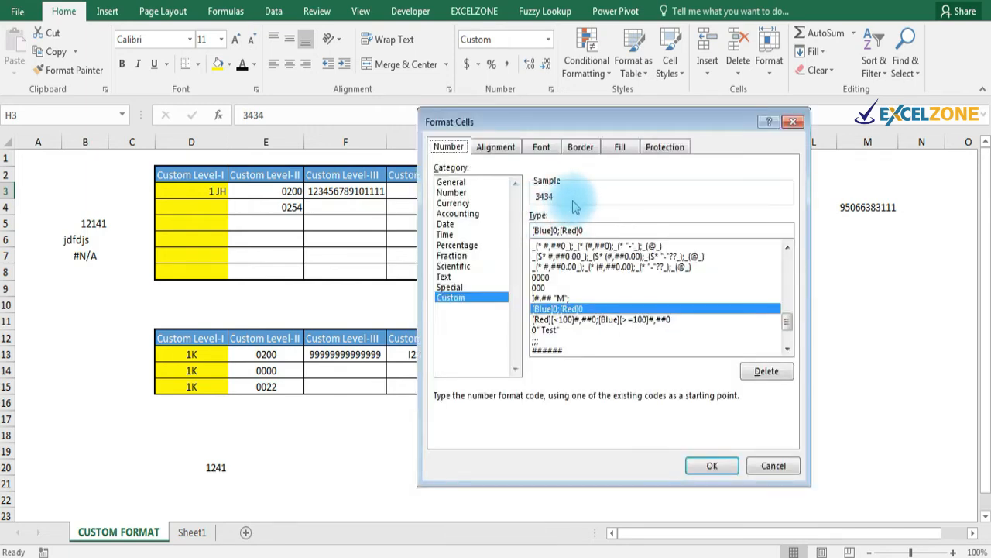
pyautogui.click(594, 229)
pyautogui.press('BackSpace')
pyautogui.press('BackSpace')
pyautogui.press('BackSpace')
pyautogui.press('BackSpace')
pyautogui.press('BackSpace')
pyautogui.press('BackSpace')
pyautogui.press('BackSpace')
pyautogui.press('BackSpace')
pyautogui.press('BackSpace')
pyautogui.press('BackSpace')
pyautogui.press('BackSpace')
pyautogui.press('BackSpace')
pyautogui.press('BackSpace')
pyautogui.press('BackSpace')
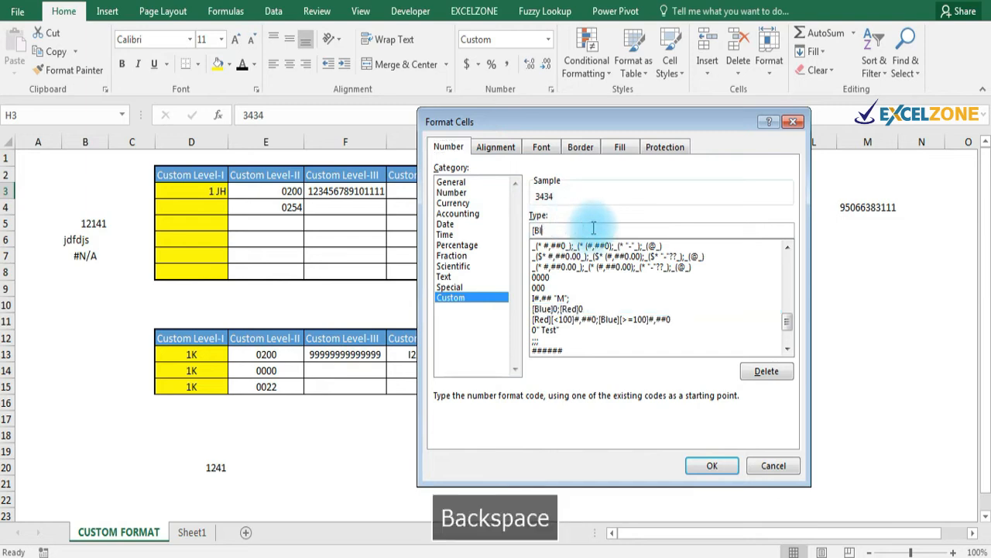
pyautogui.write('[')
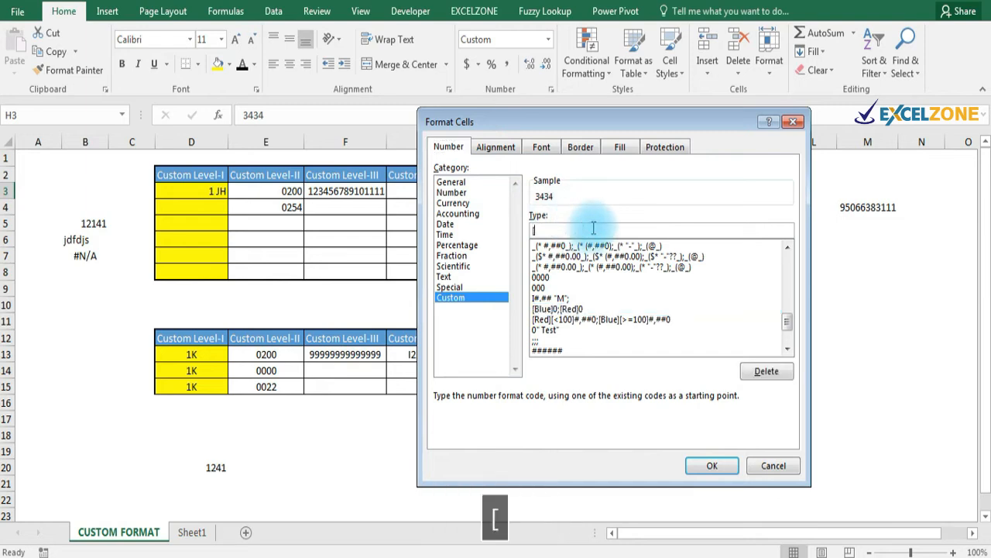
pyautogui.write('Blue')
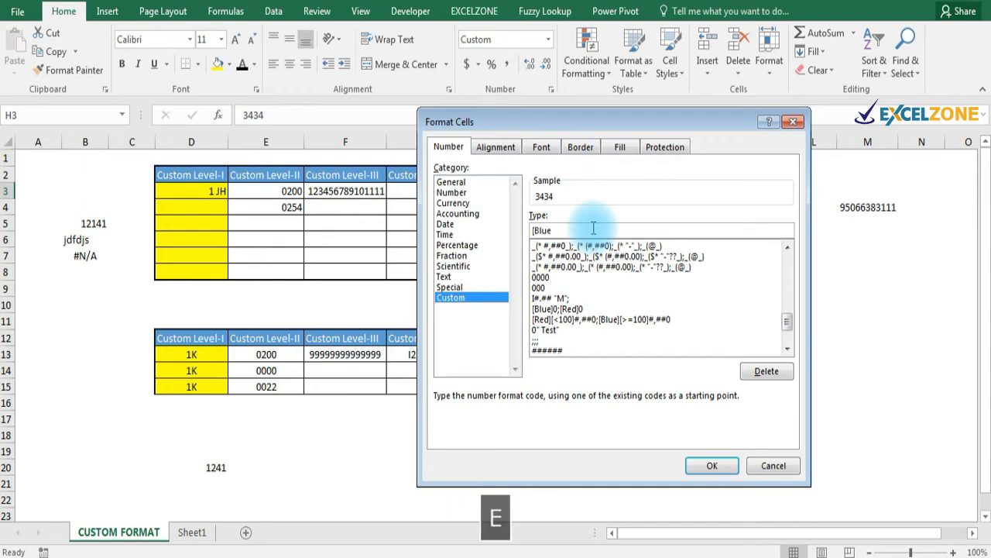
pyautogui.write(']')
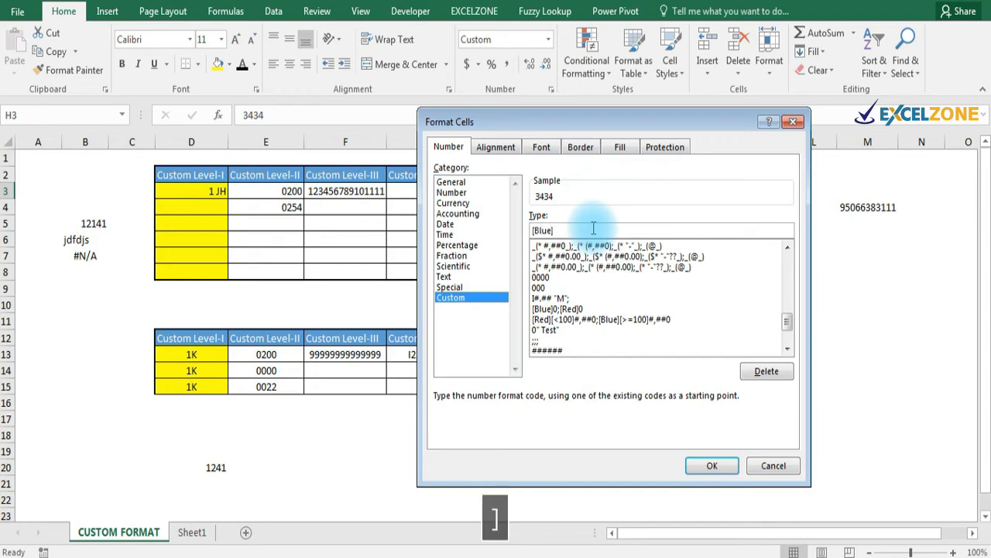
pyautogui.write('0')
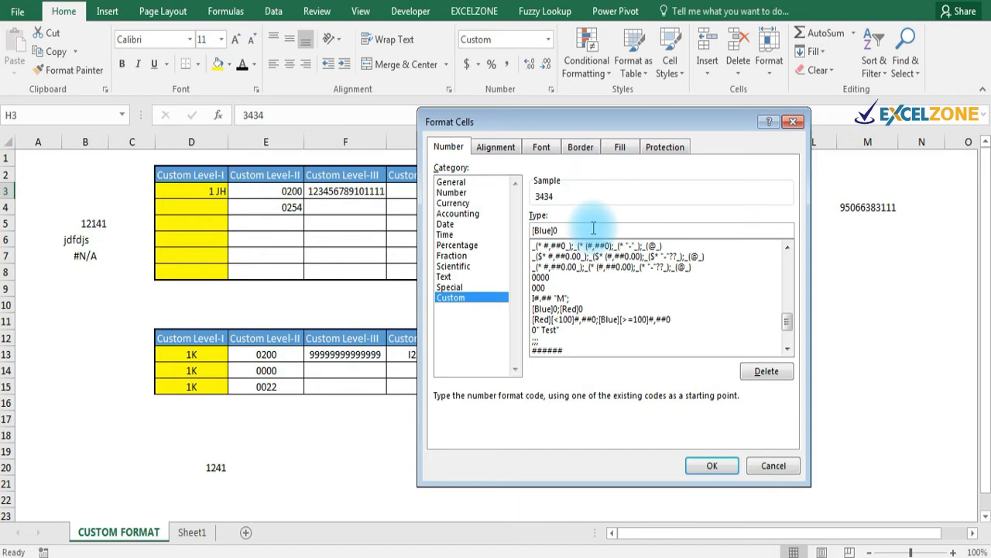
pyautogui.write(';[')
pyautogui.press('capslock')
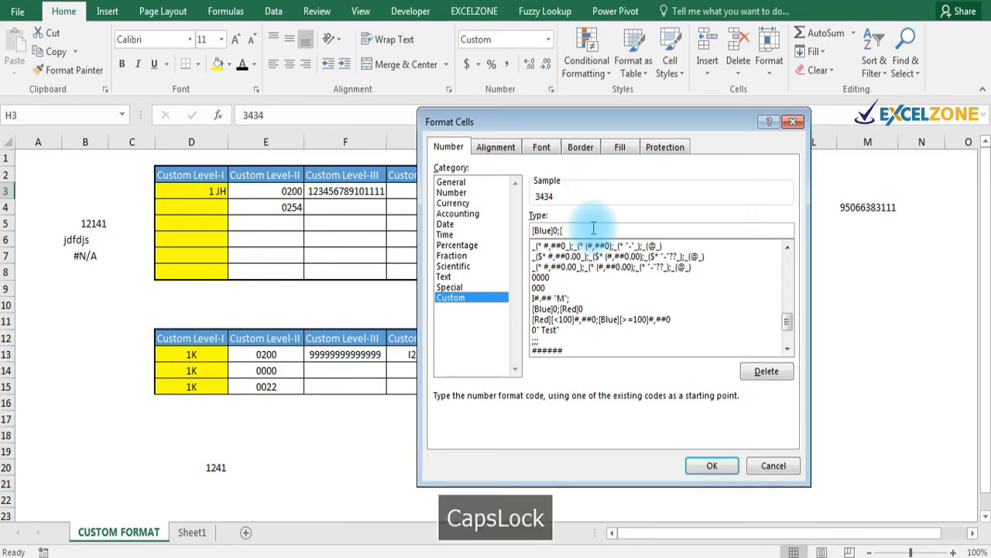
pyautogui.write('R')
pyautogui.press('capslock')
pyautogui.write('ed')
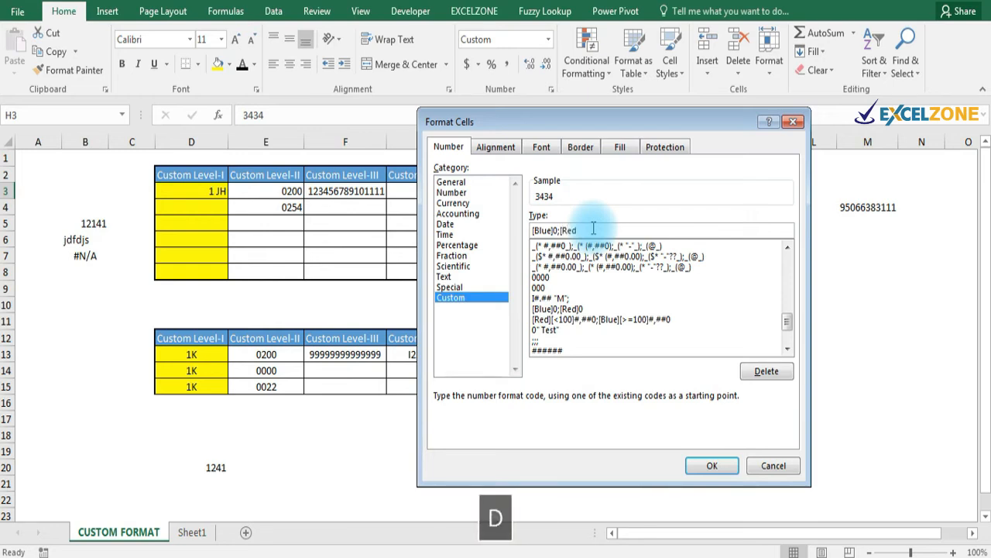
pyautogui.write(']')
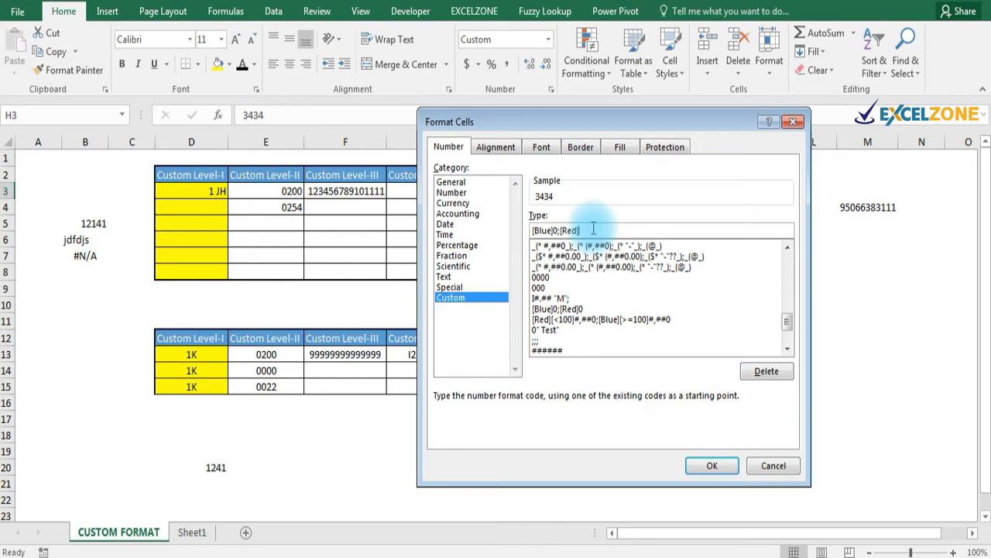
pyautogui.write('0')
# Change Blue to Green in the code, making it [Green]0;[Red]0 so 3434 shows green.
pyautogui.click(552, 230)
pyautogui.press('BackSpace')
pyautogui.press('BackSpace')
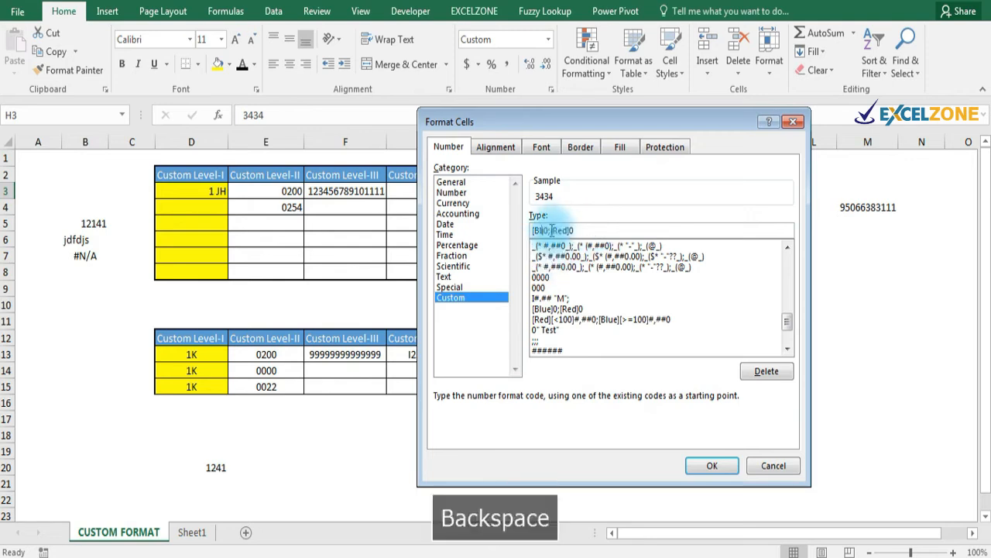
pyautogui.press('BackSpace')
pyautogui.press('BackSpace')
pyautogui.press('capslock')
pyautogui.write('G')
pyautogui.press('capslock')
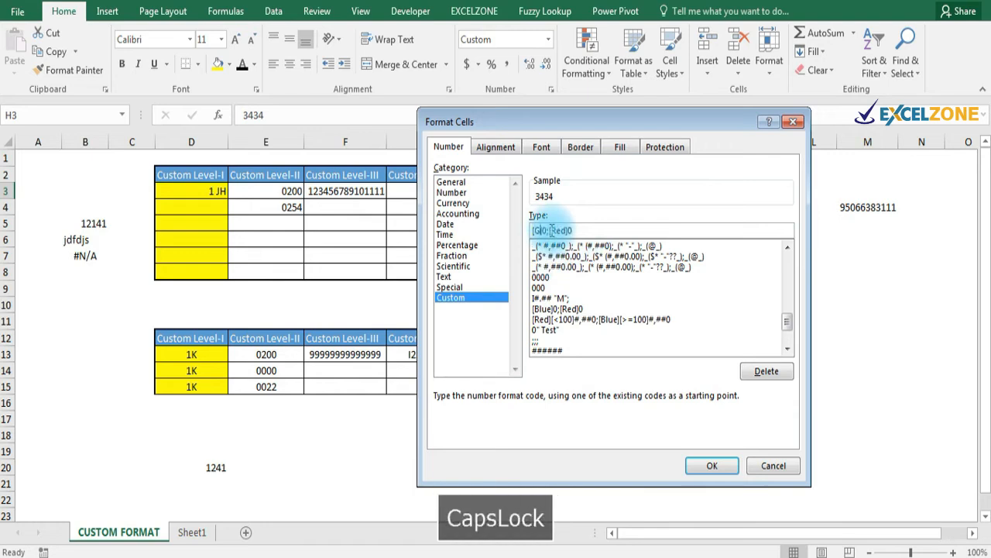
pyautogui.write('reen')
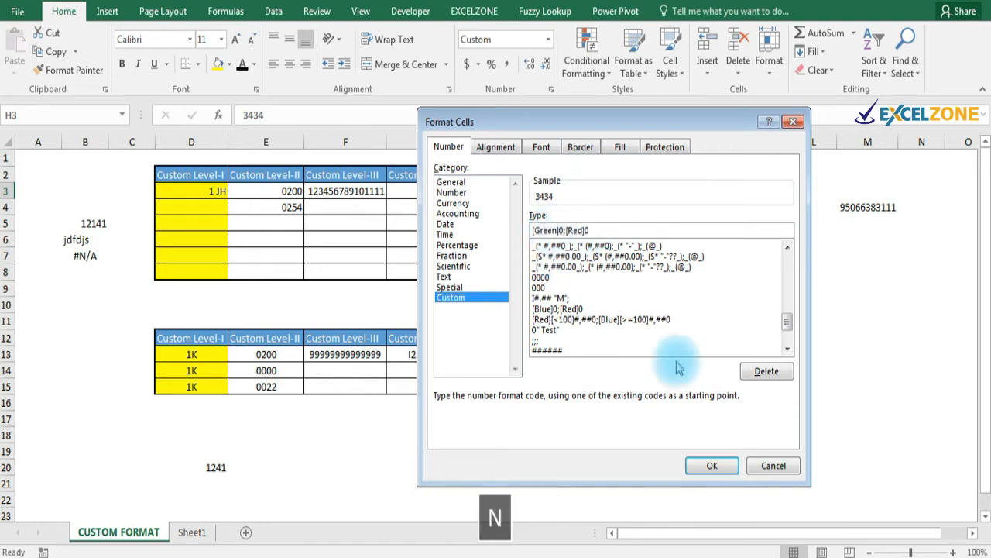
pyautogui.click(711, 468)
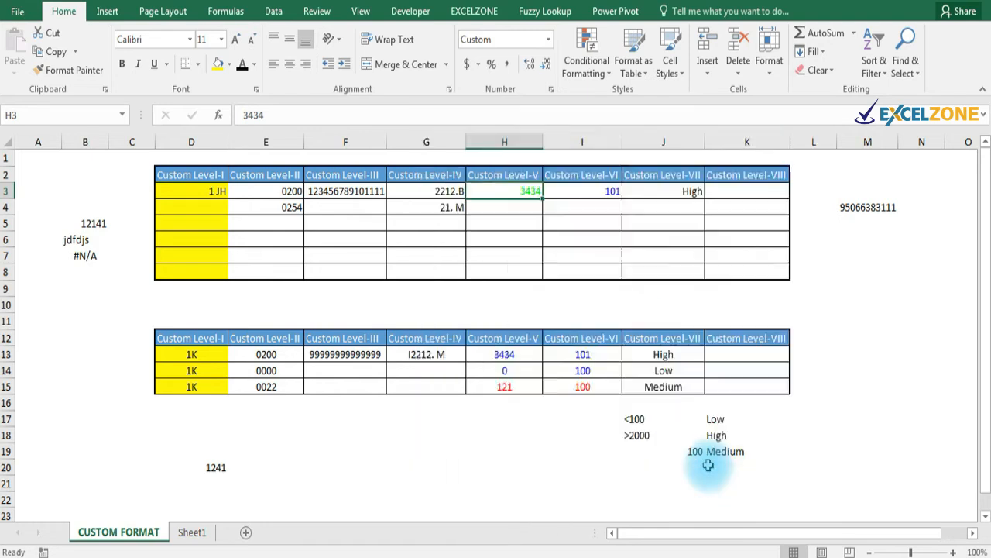
# Enter -241 in H4 so it displays as a red 241 without a minus sign.
pyautogui.click(511, 205)
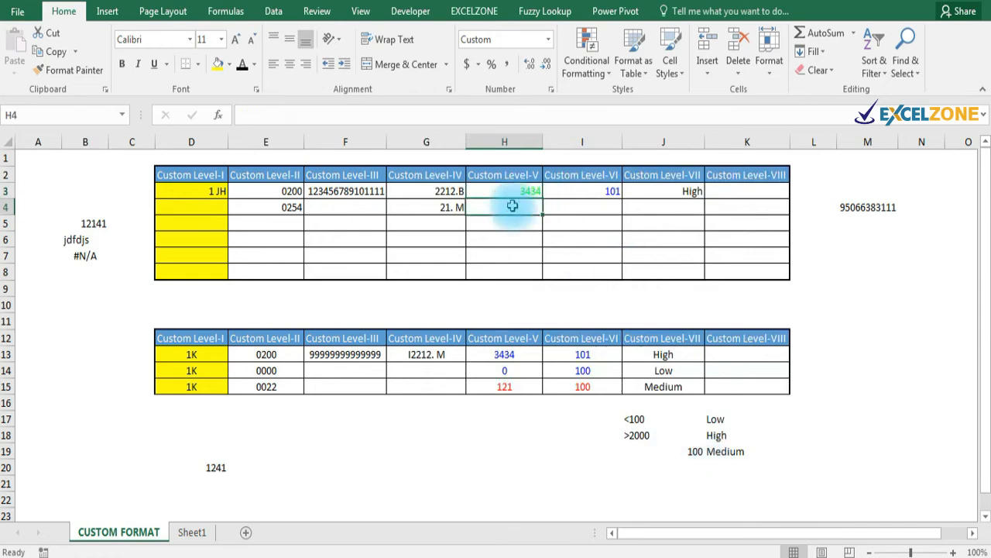
pyautogui.write('-241')
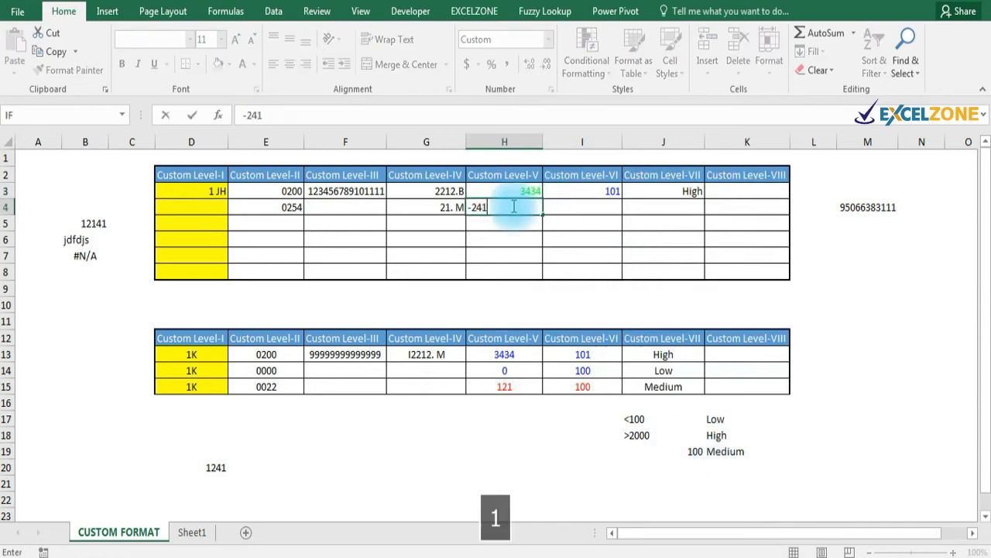
pyautogui.press('Return')
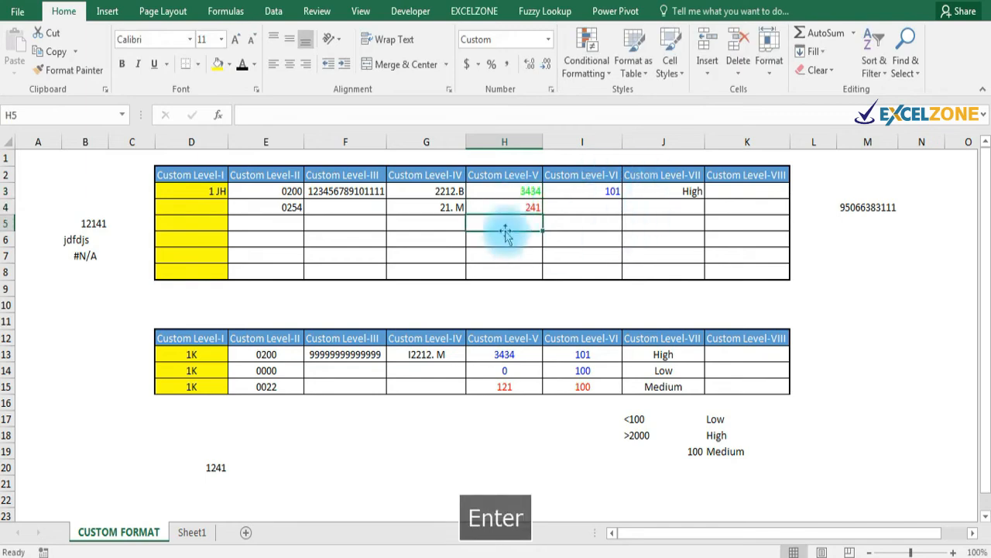
# Check the values in column I and return to cell I3, which holds 101.
pyautogui.click(579, 204)
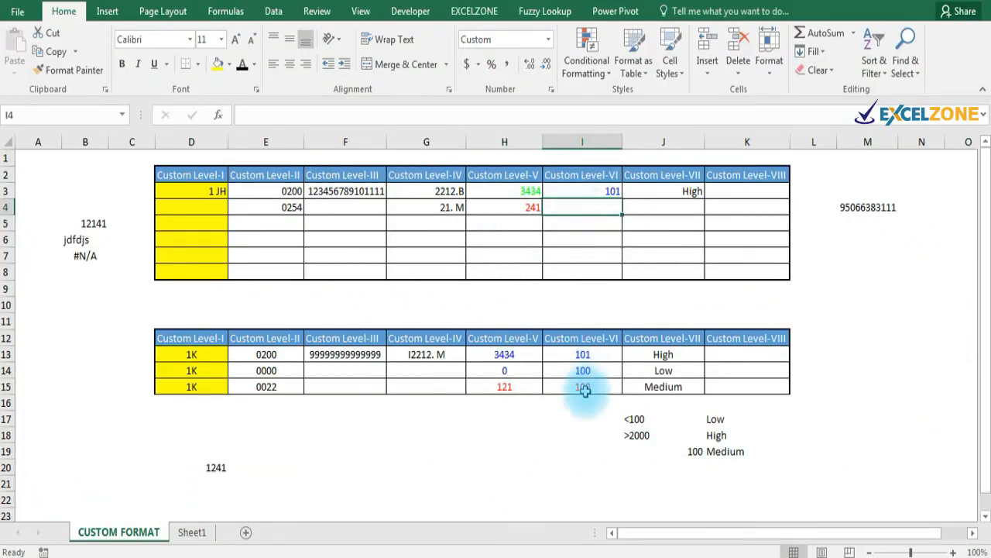
pyautogui.click(584, 387)
pyautogui.click(588, 193)
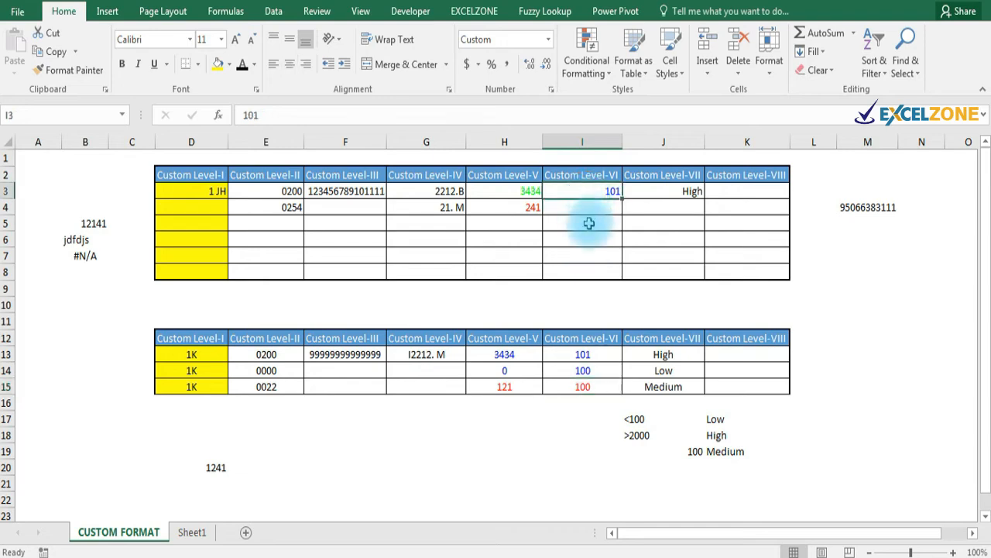
pyautogui.click(590, 208)
pyautogui.press('Up')
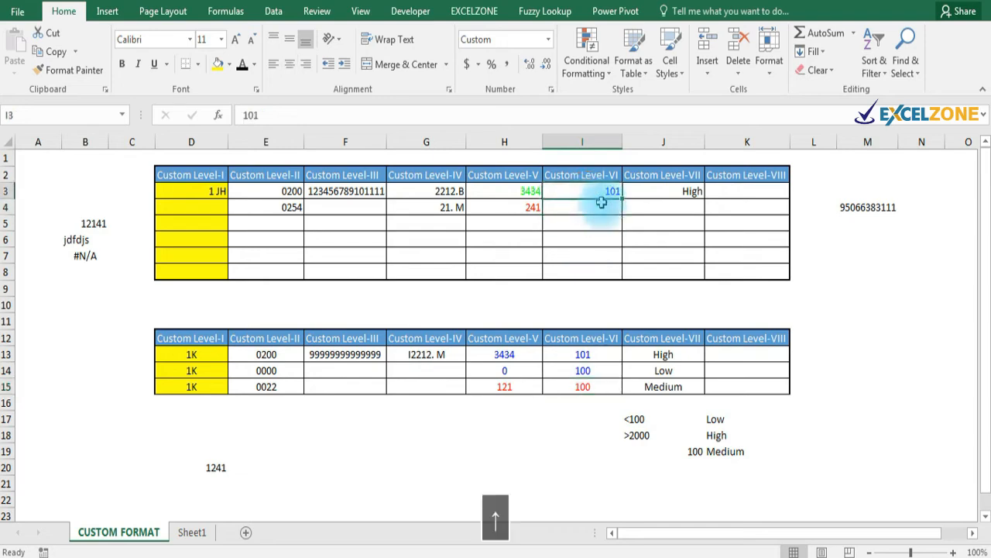
# Replace I3's format code with the red section [Red][<100]#,##; for values under 100.
pyautogui.hotkey('ctrl', '1')
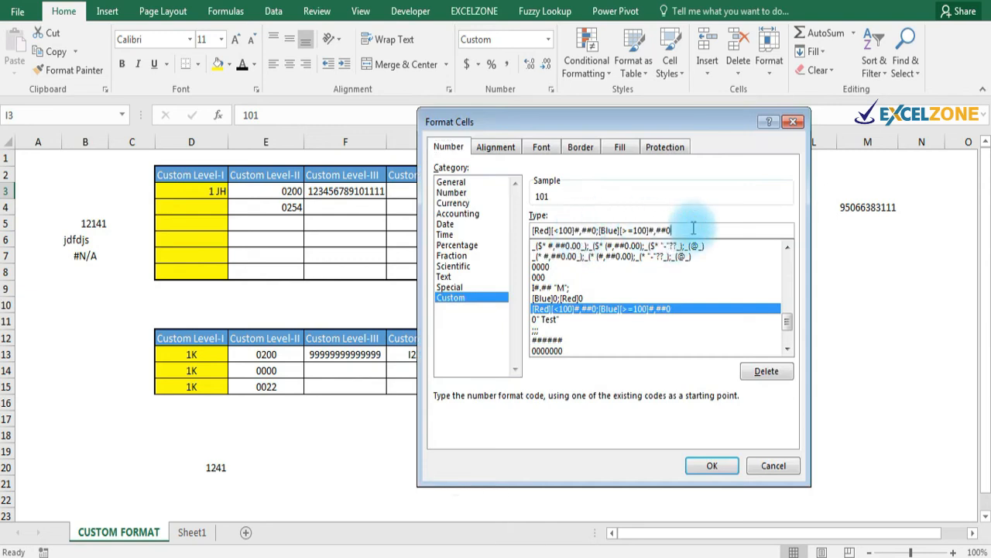
pyautogui.press('BackSpace')
pyautogui.press('BackSpace')
pyautogui.press('BackSpace')
pyautogui.press('BackSpace')
pyautogui.press('BackSpace')
pyautogui.press('BackSpace')
pyautogui.press('BackSpace')
pyautogui.press('BackSpace')
pyautogui.press('BackSpace')
pyautogui.press('BackSpace')
pyautogui.press('BackSpace')
pyautogui.press('BackSpace')
pyautogui.press('BackSpace')
pyautogui.press('BackSpace')
pyautogui.press('BackSpace')
pyautogui.press('BackSpace')
pyautogui.press('BackSpace')
pyautogui.press('BackSpace')
pyautogui.press('BackSpace')
pyautogui.press('BackSpace')
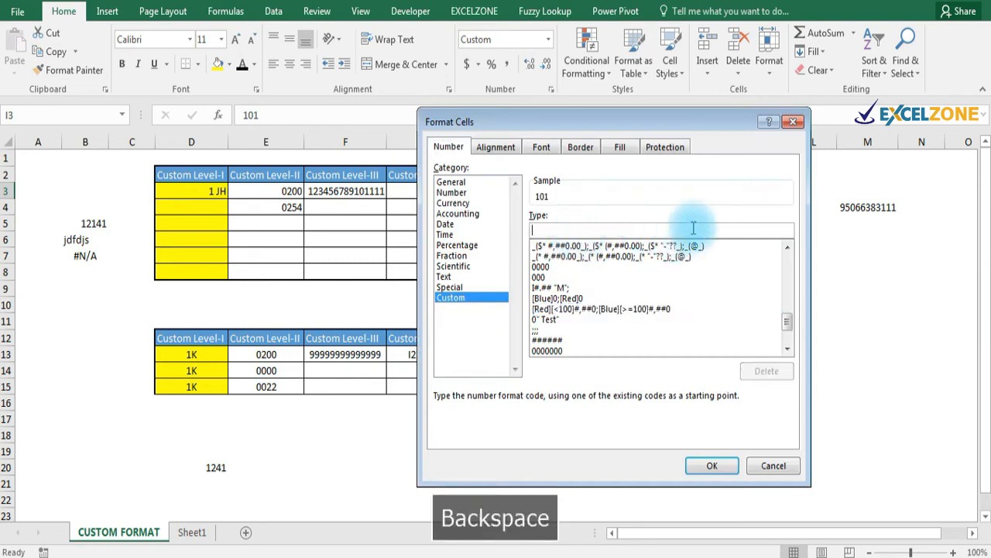
pyautogui.write('[')
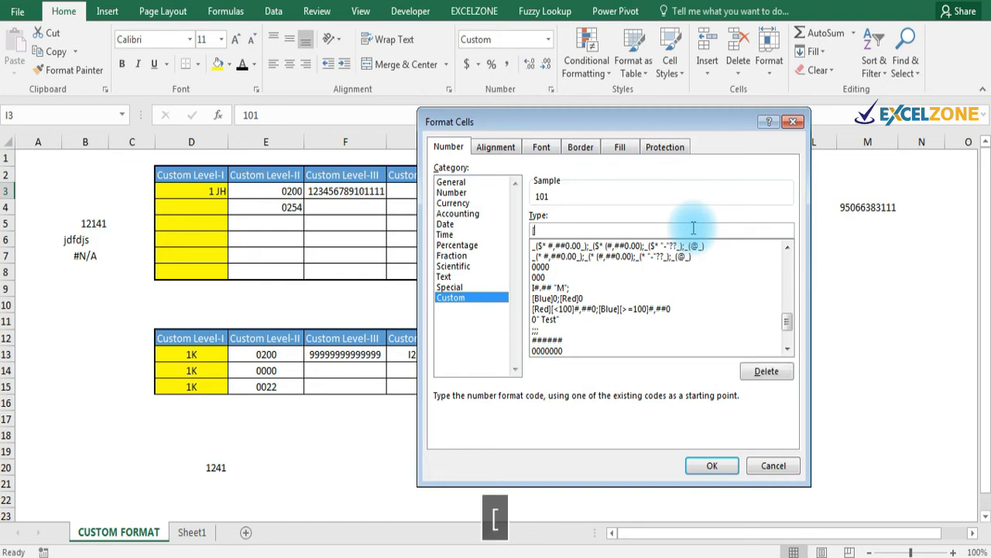
pyautogui.press('capslock')
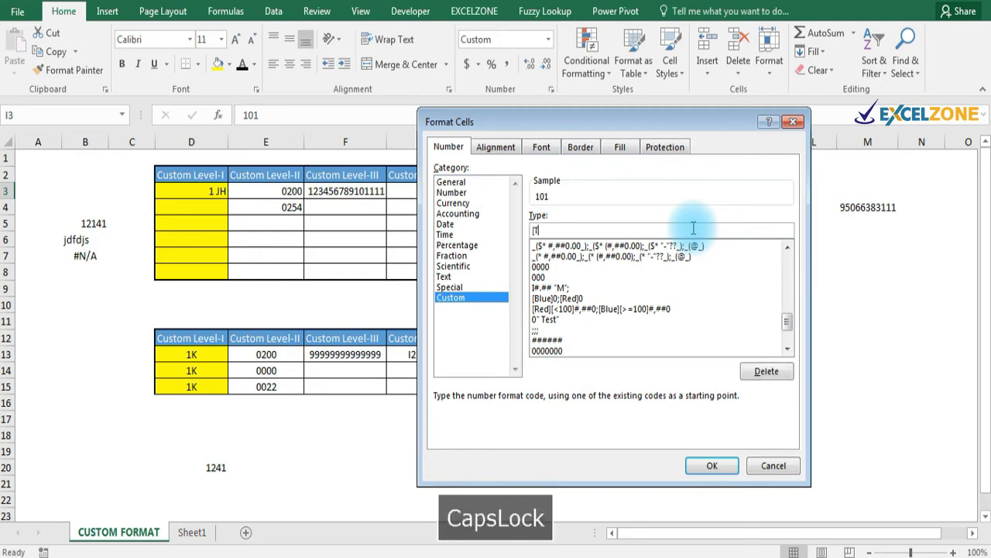
pyautogui.write('T')
pyautogui.press('BackSpace')
pyautogui.write('Red')
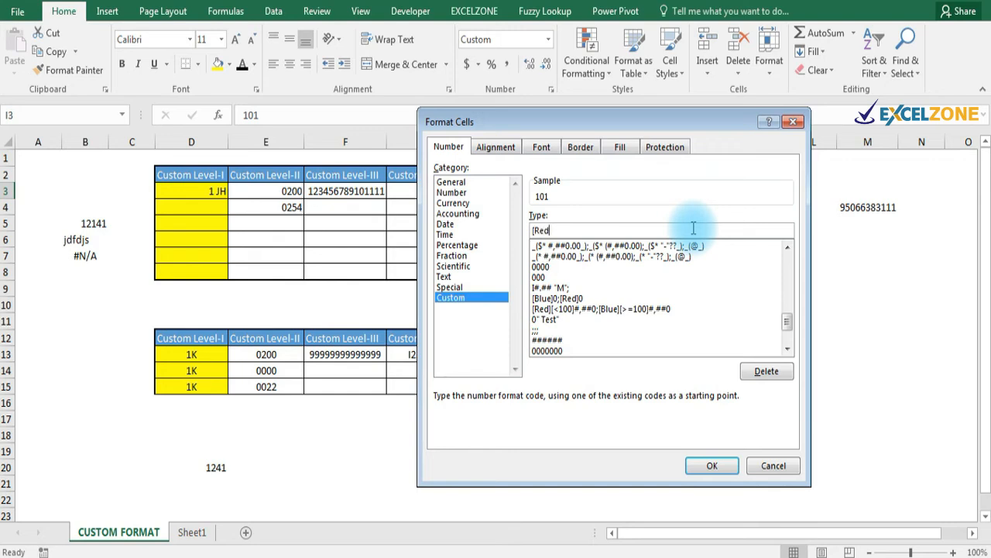
pyautogui.write(']')
pyautogui.write('[<100')
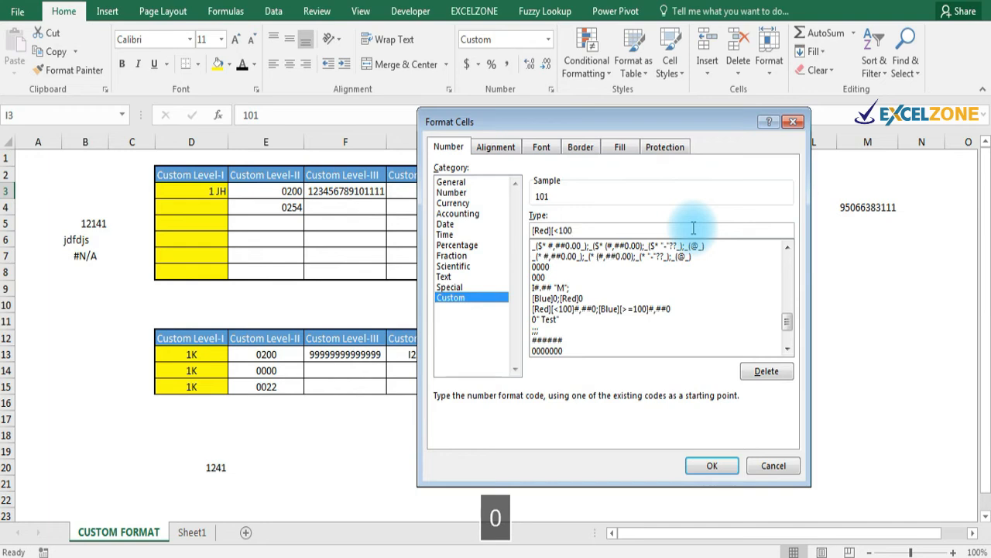
pyautogui.write(']')
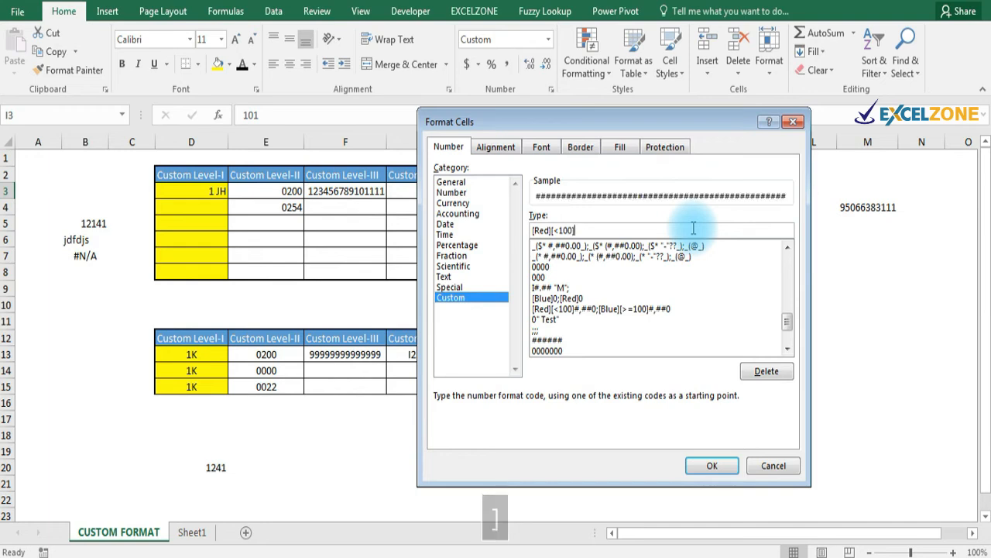
pyautogui.write('#')
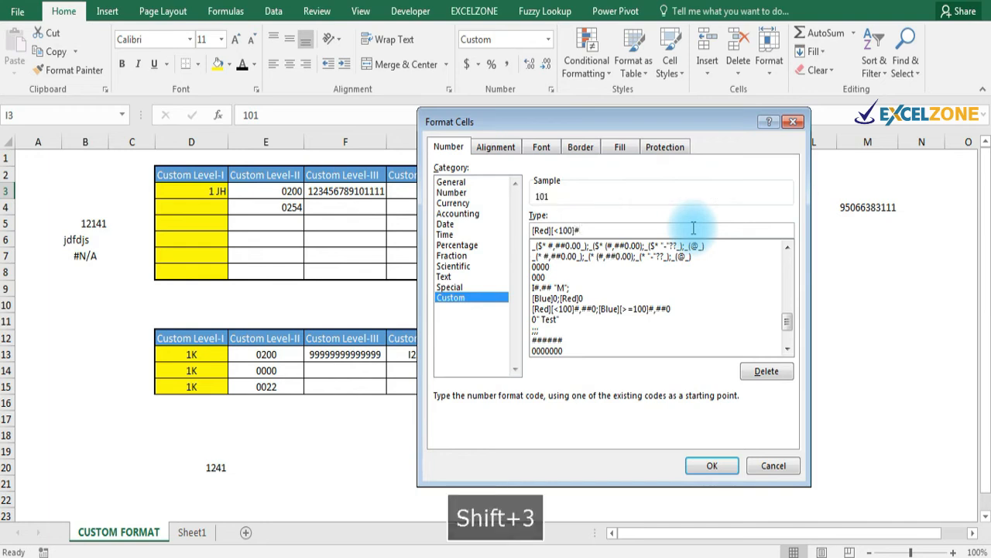
pyautogui.write(',##;')
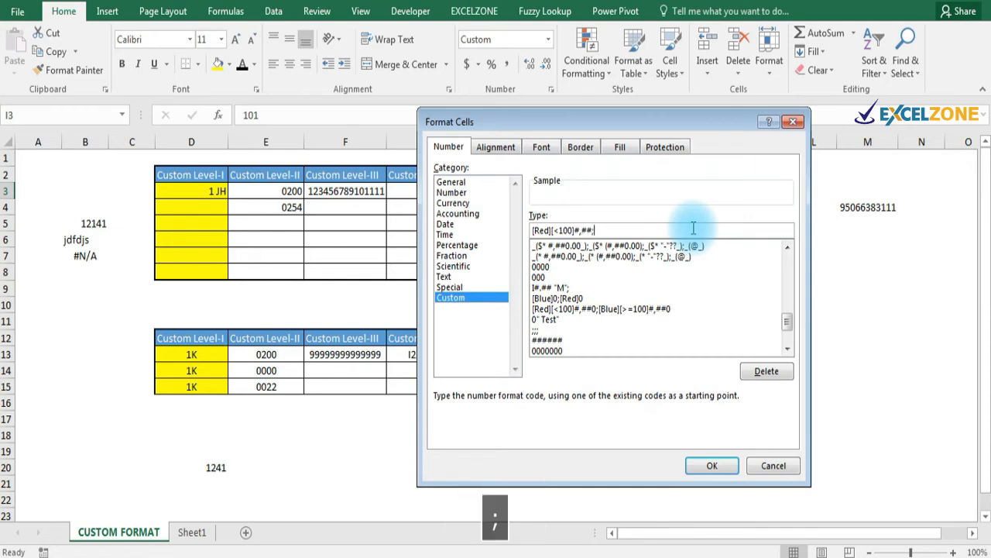
pyautogui.write('[')
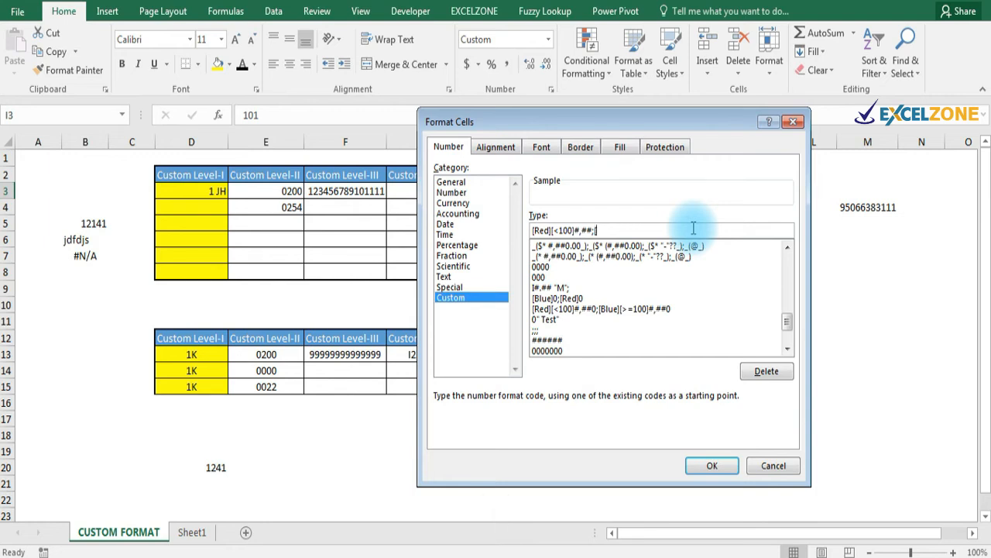
# Add the blue section [Blue][>=100]#,##0 and apply the format to I3.
pyautogui.press('capslock')
pyautogui.write('B')
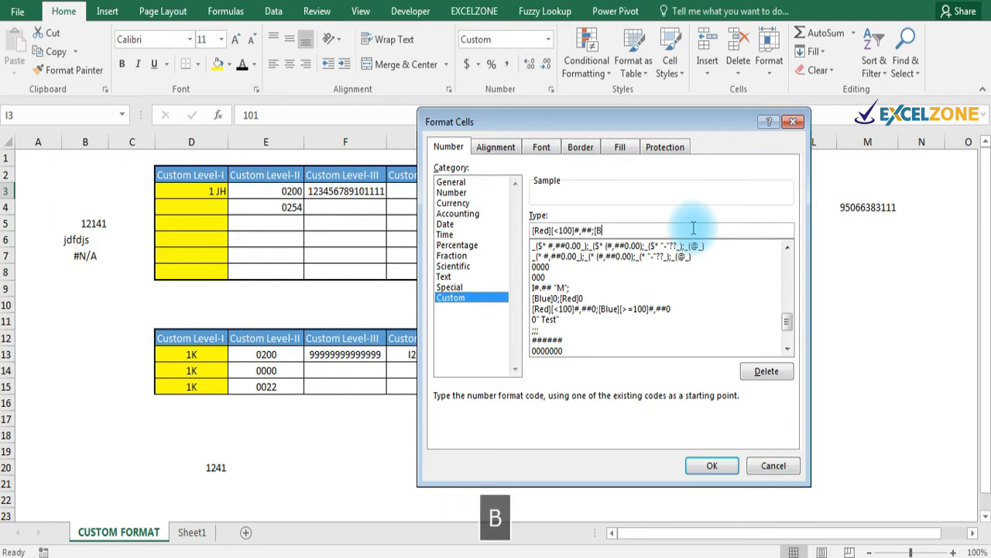
pyautogui.press('capslock')
pyautogui.write('lue]')
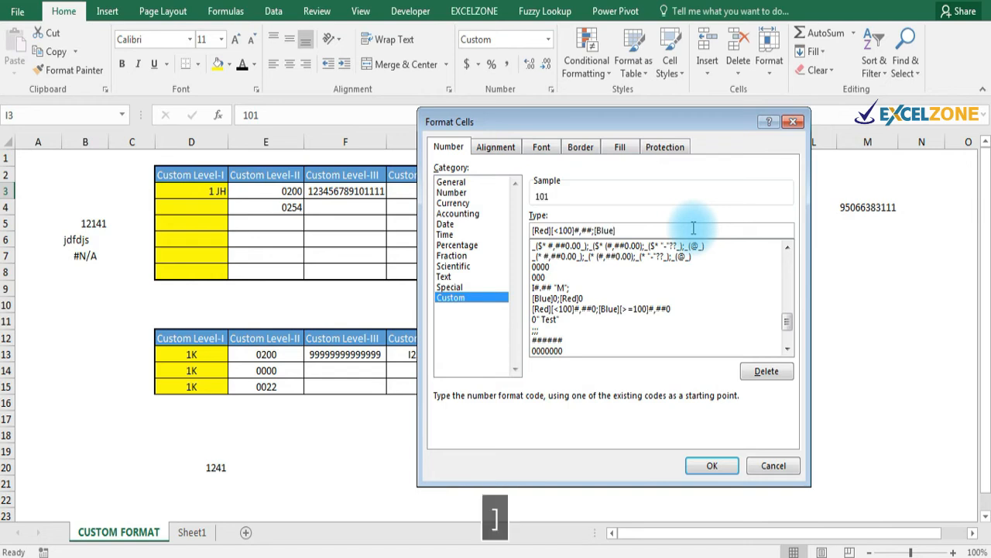
pyautogui.write('[>=')
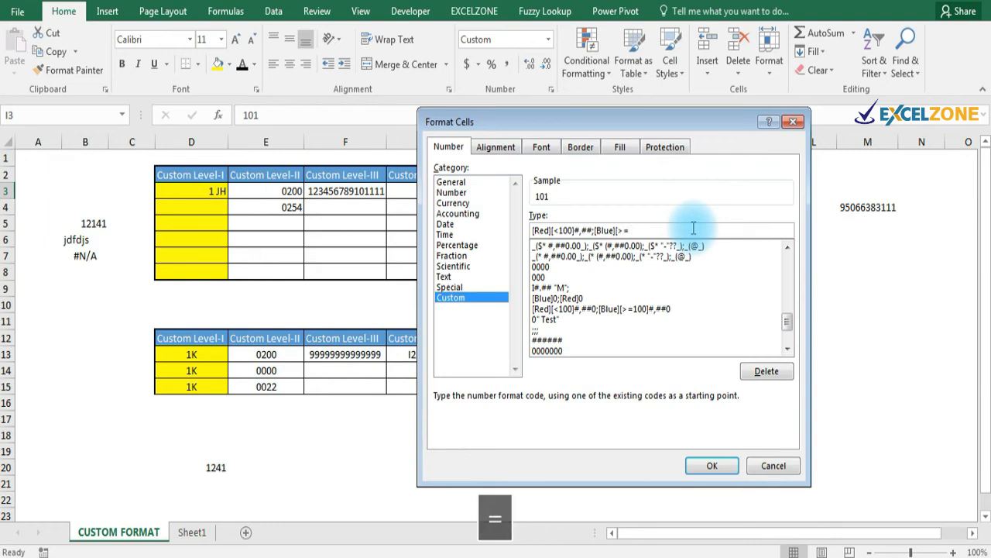
pyautogui.write('100')
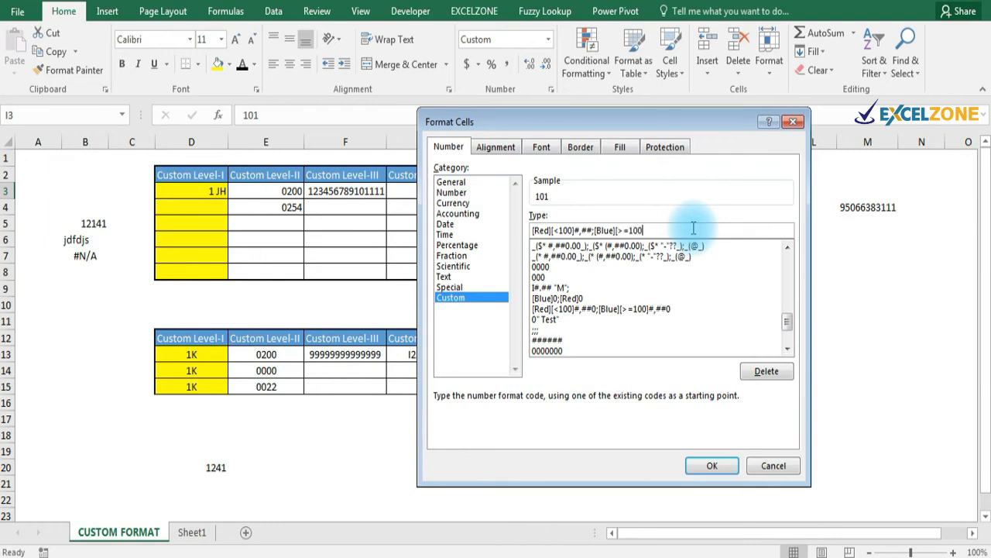
pyautogui.write(']#,##0')
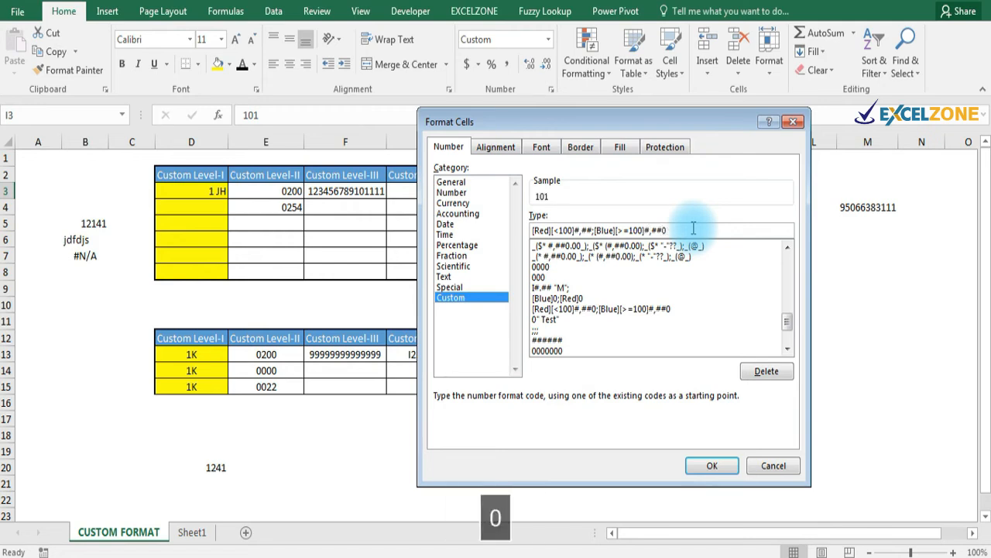
pyautogui.click(711, 465)
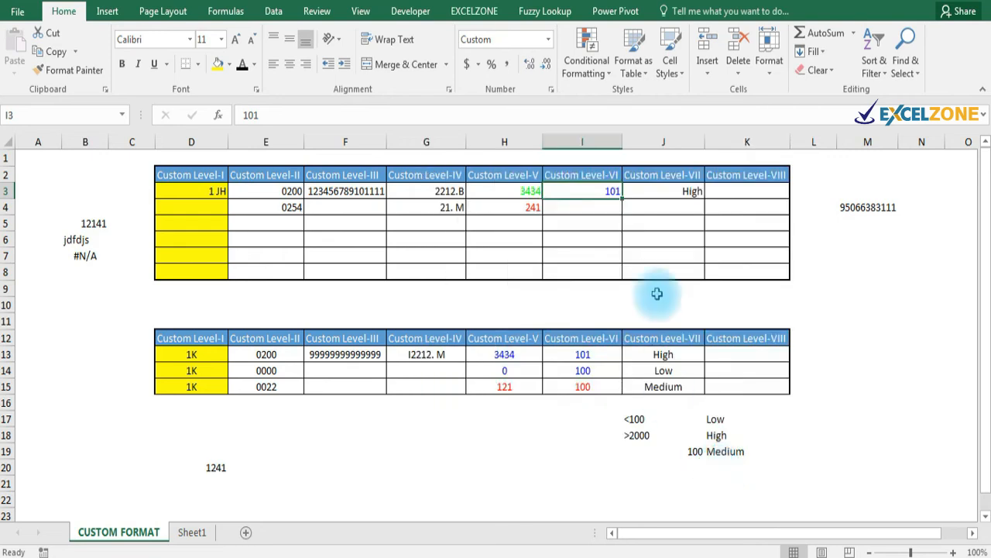
# Test I4 with 99.99, then replace it with 1001 to show a blue 1,001.
pyautogui.click(596, 223)
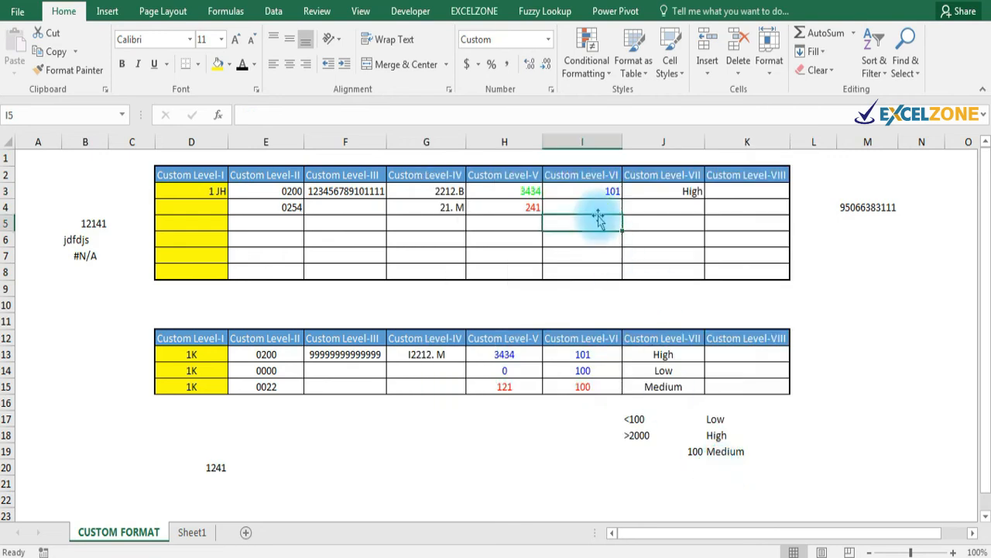
pyautogui.press('Up')
pyautogui.write('99')
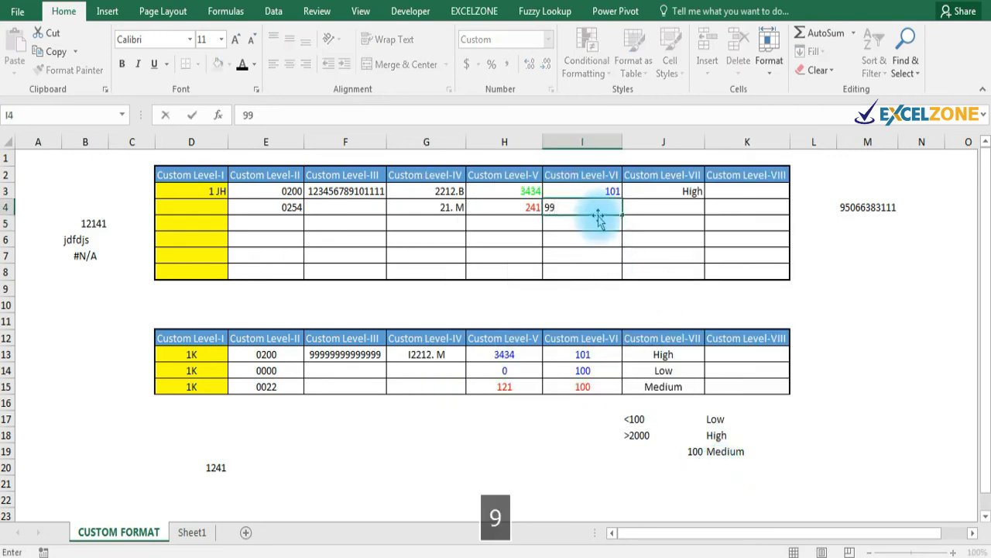
pyautogui.write('.99')
pyautogui.press('Return')
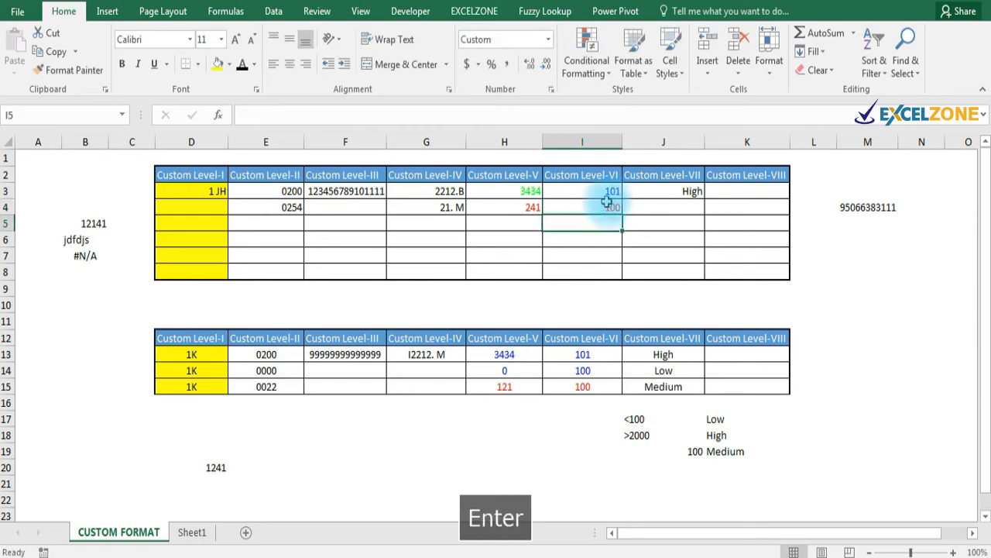
pyautogui.click(607, 203)
pyautogui.write('1001')
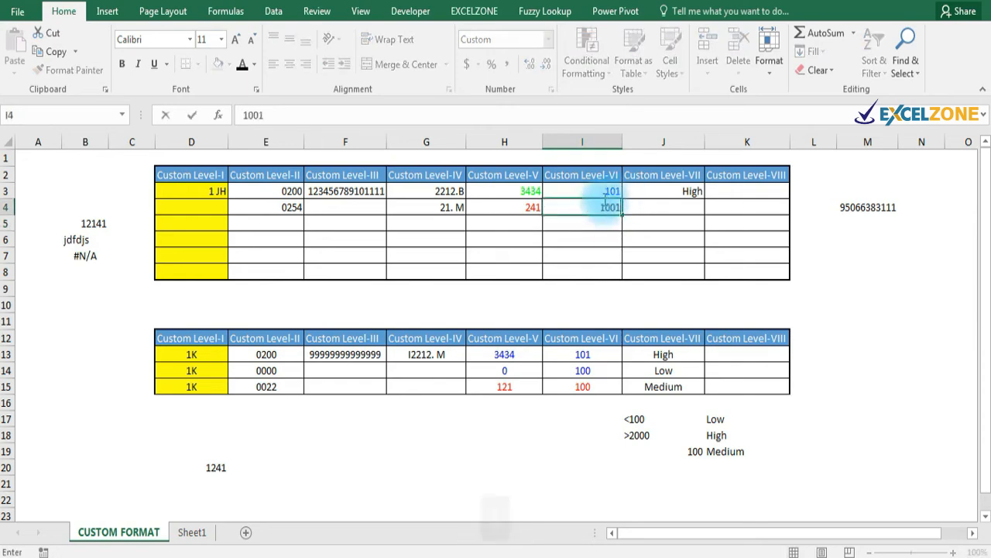
pyautogui.press('Return')
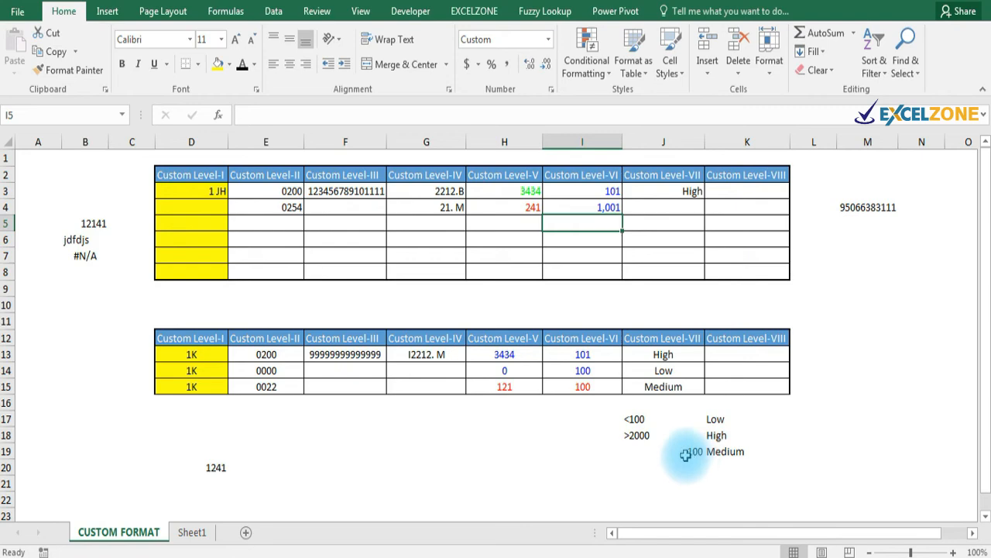
pyautogui.click(687, 192)
# Replace J3's format code with the [<100]"Low" and [>2000]"High" sections.
pyautogui.hotkey('ctrl', '1')
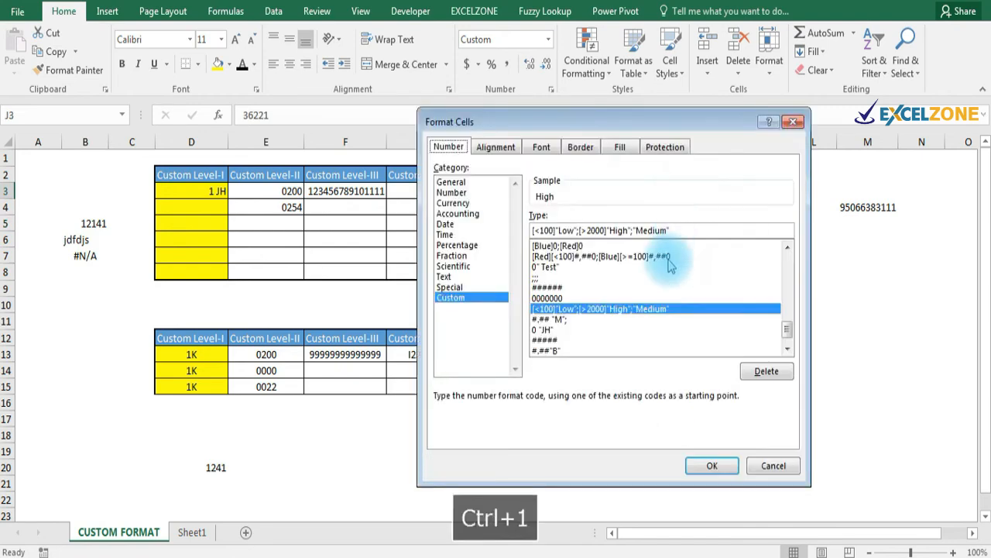
pyautogui.press('BackSpace')
pyautogui.press('BackSpace')
pyautogui.press('BackSpace')
pyautogui.press('BackSpace')
pyautogui.press('BackSpace')
pyautogui.press('BackSpace')
pyautogui.press('BackSpace')
pyautogui.press('BackSpace')
pyautogui.press('BackSpace')
pyautogui.press('BackSpace')
pyautogui.press('BackSpace')
pyautogui.press('BackSpace')
pyautogui.press('BackSpace')
pyautogui.press('BackSpace')
pyautogui.press('BackSpace')
pyautogui.press('BackSpace')
pyautogui.press('BackSpace')
pyautogui.press('BackSpace')
pyautogui.press('BackSpace')
pyautogui.press('BackSpace')
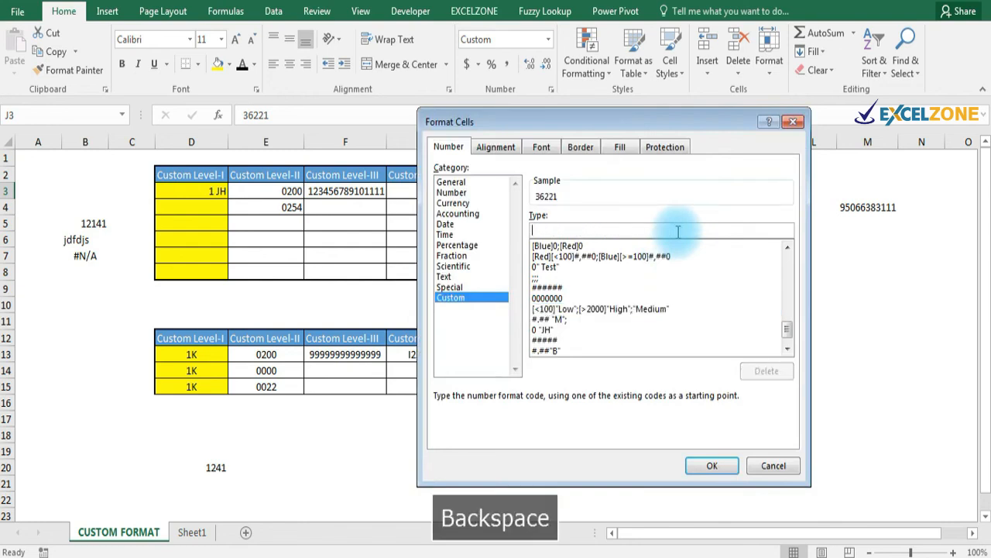
pyautogui.write('[')
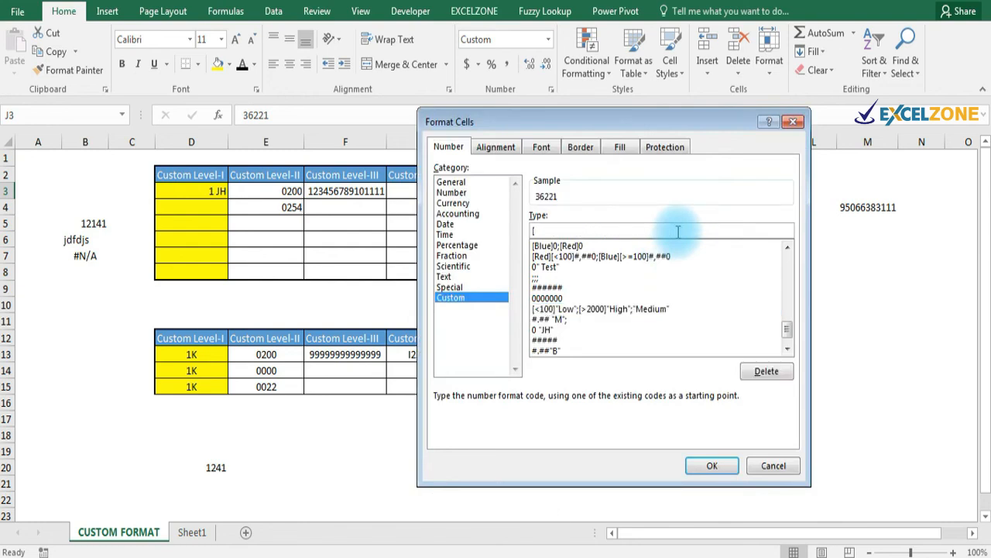
pyautogui.write('<100')
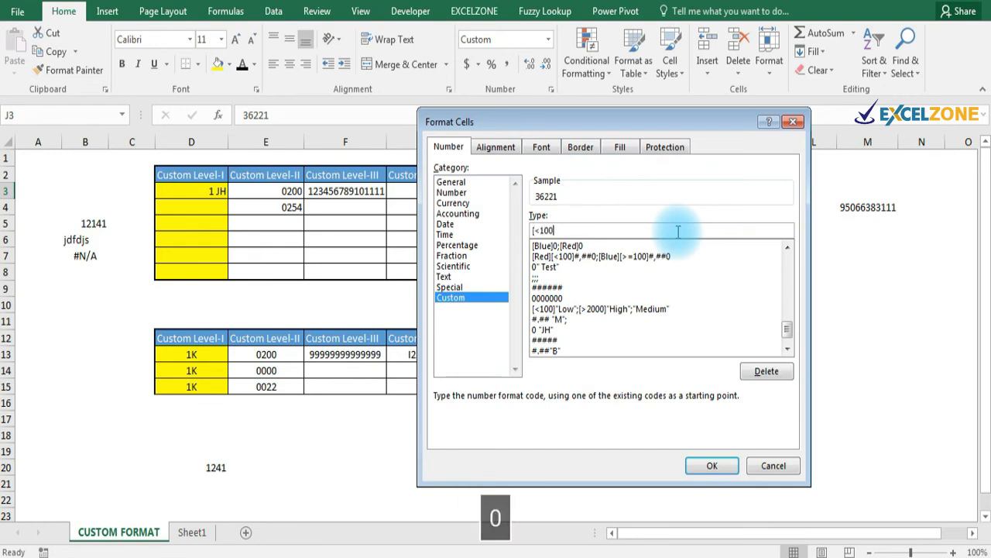
pyautogui.write(']')
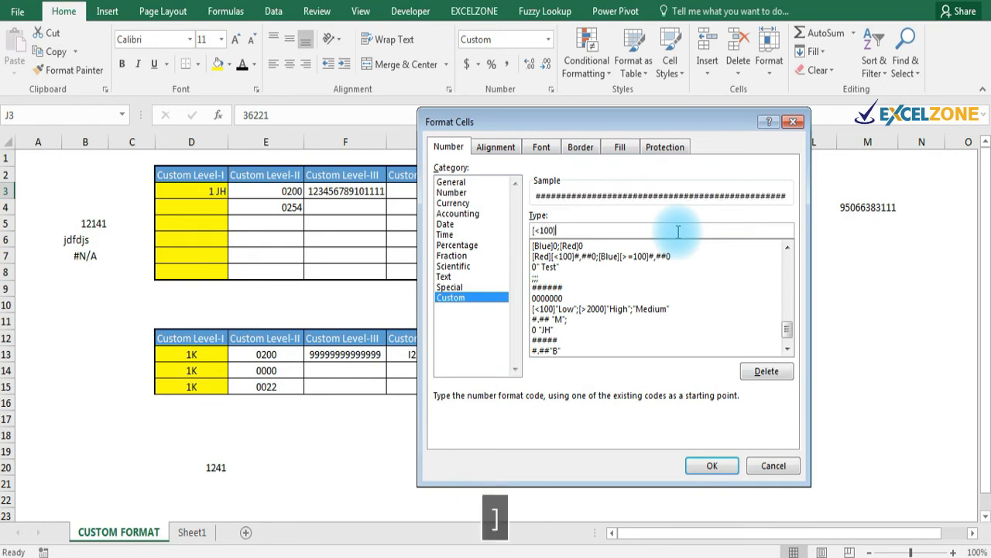
pyautogui.write('"')
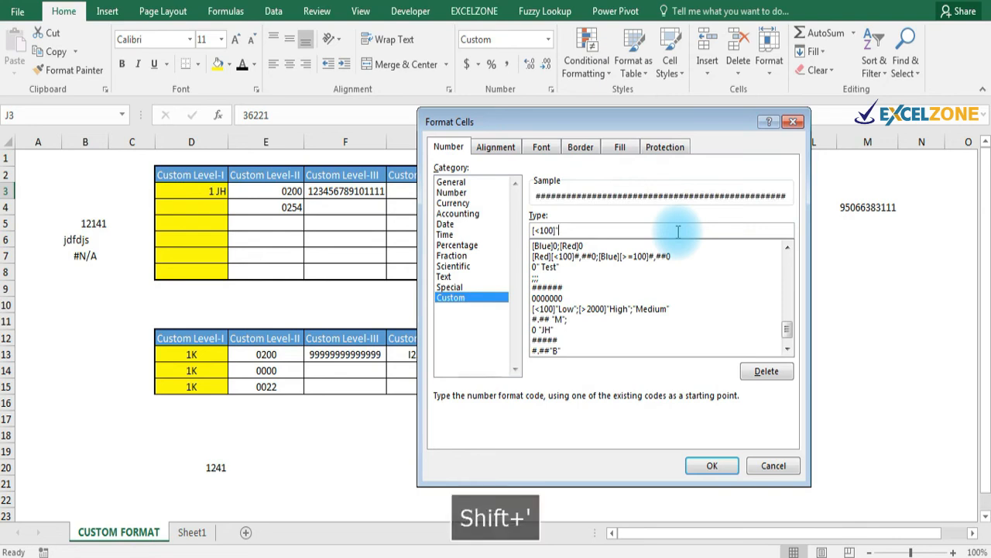
pyautogui.write('Low')
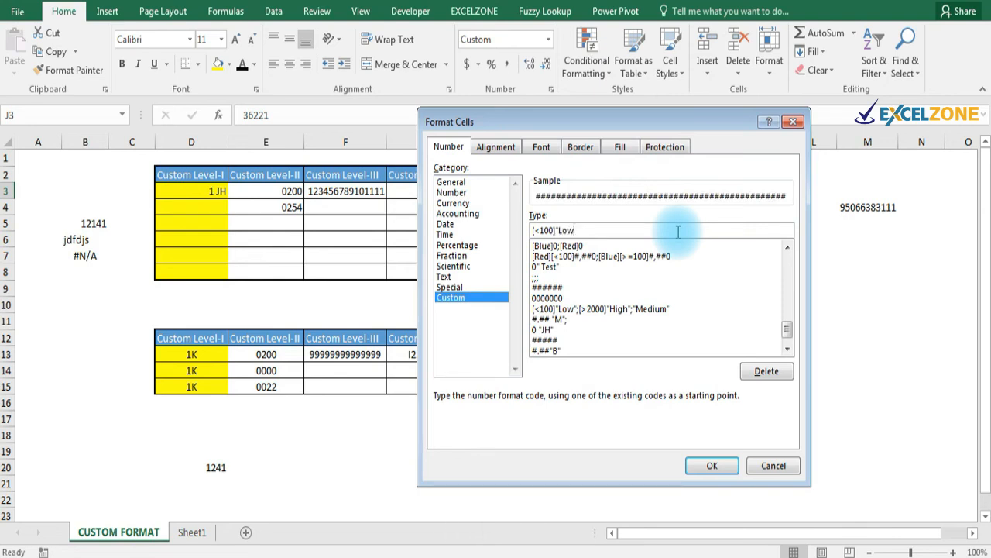
pyautogui.write('"')
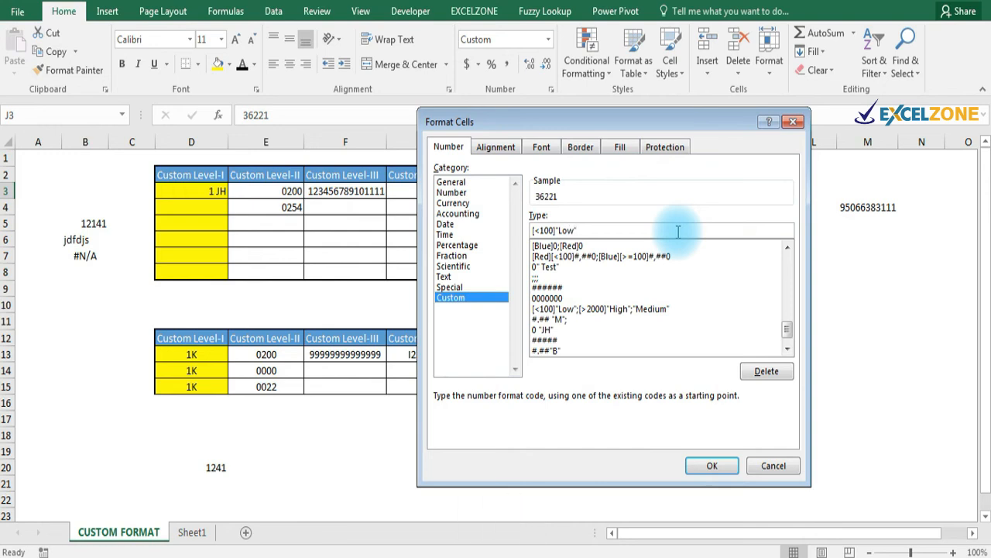
pyautogui.write(',[>2000')
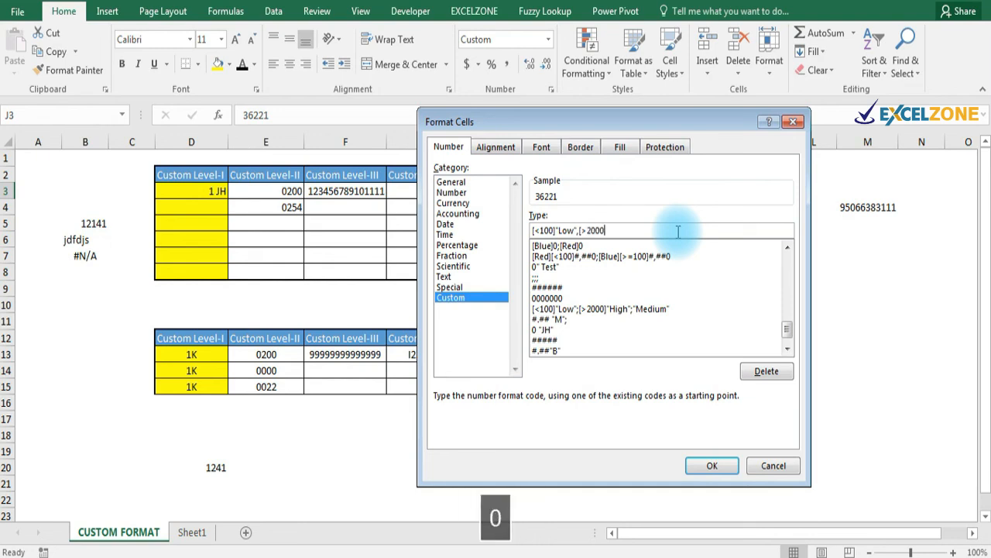
pyautogui.write(']')
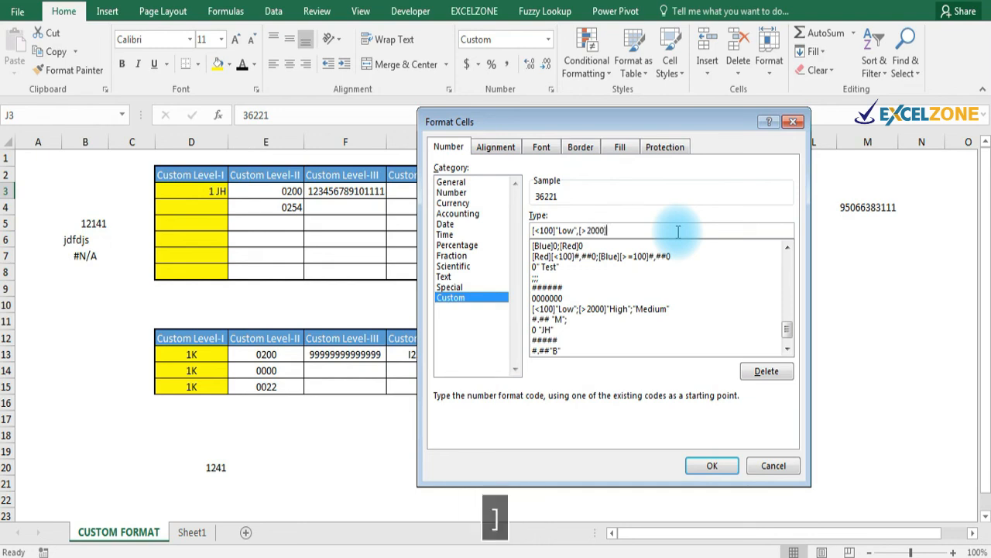
pyautogui.write('"')
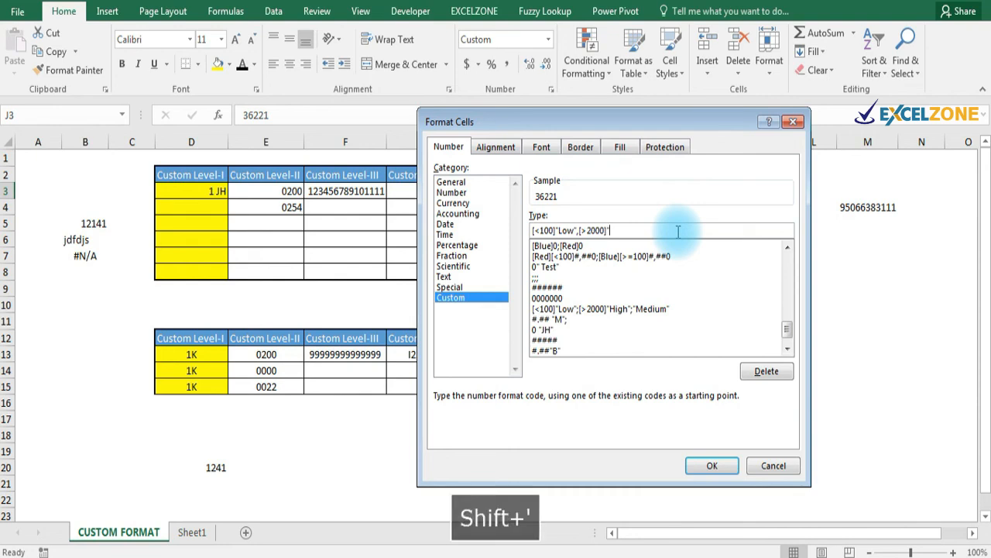
pyautogui.press('capslock')
pyautogui.write('Hig')
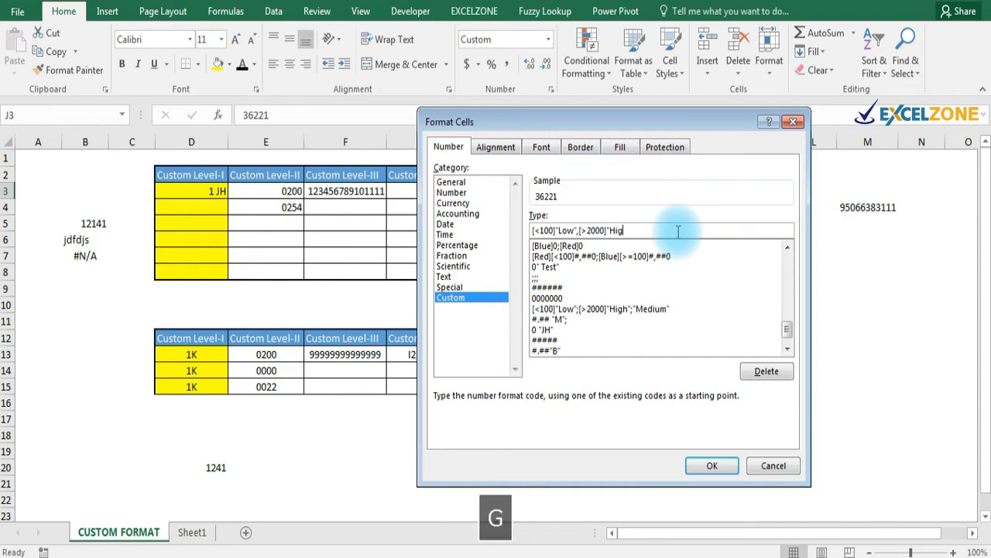
pyautogui.write('h",')
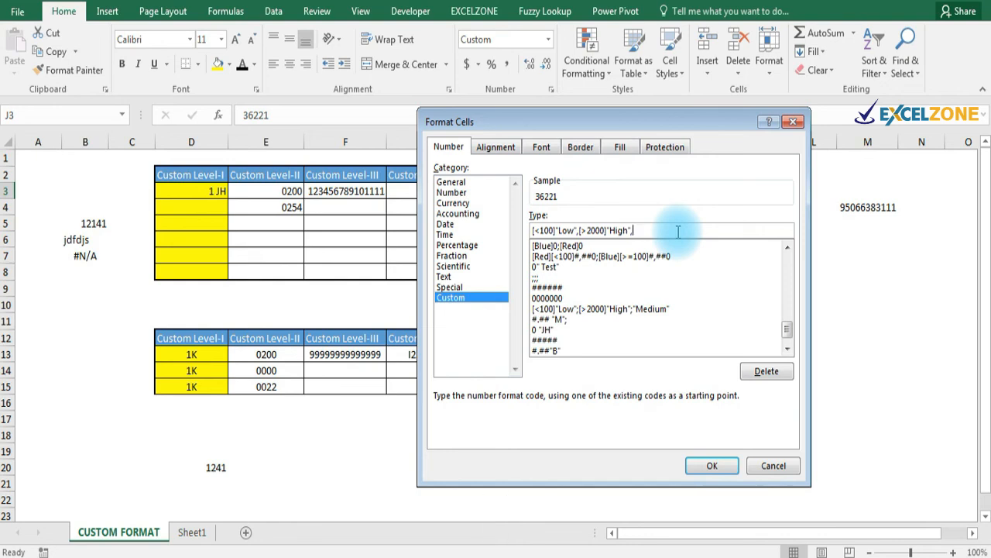
pyautogui.press('BackSpace')
pyautogui.write(';')
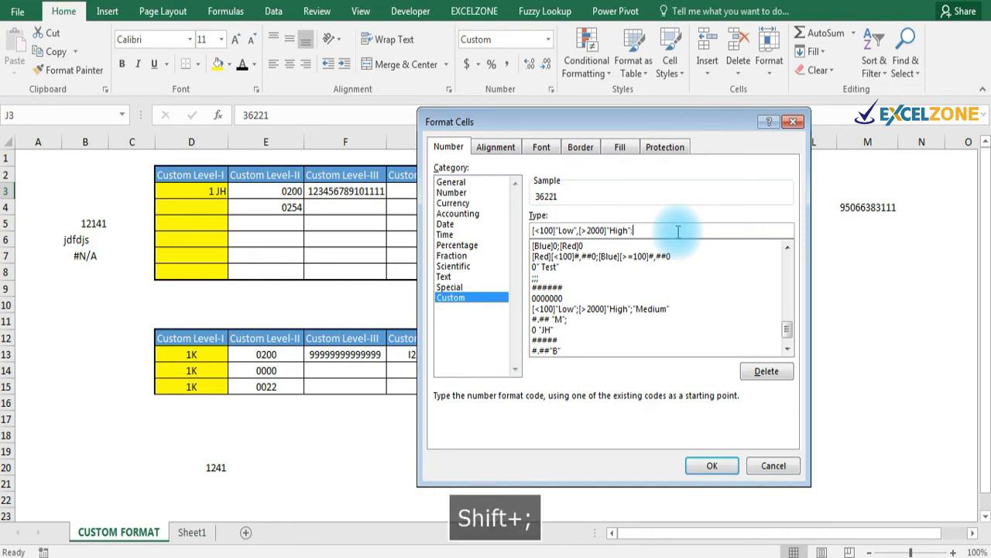
pyautogui.press('BackSpace')
pyautogui.write(';')
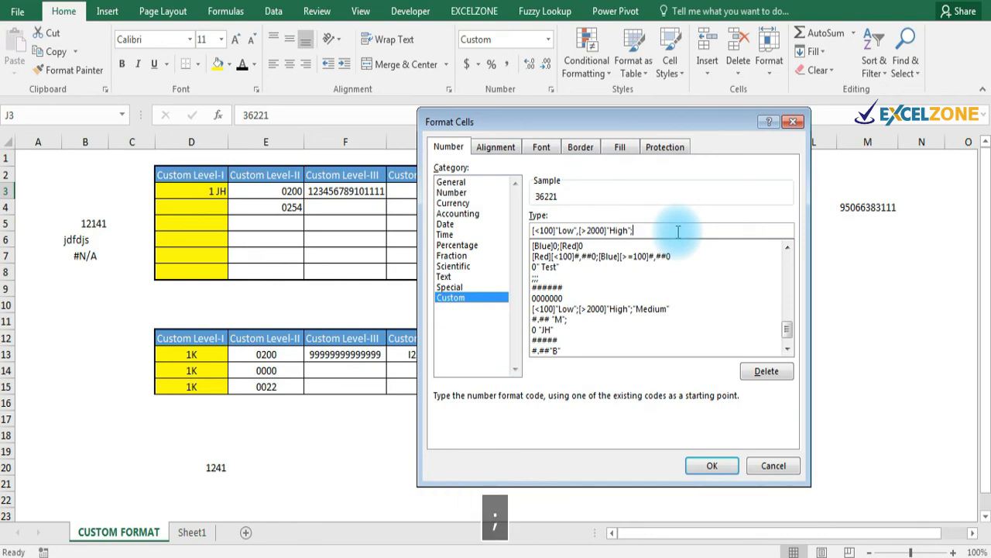
pyautogui.write('"')
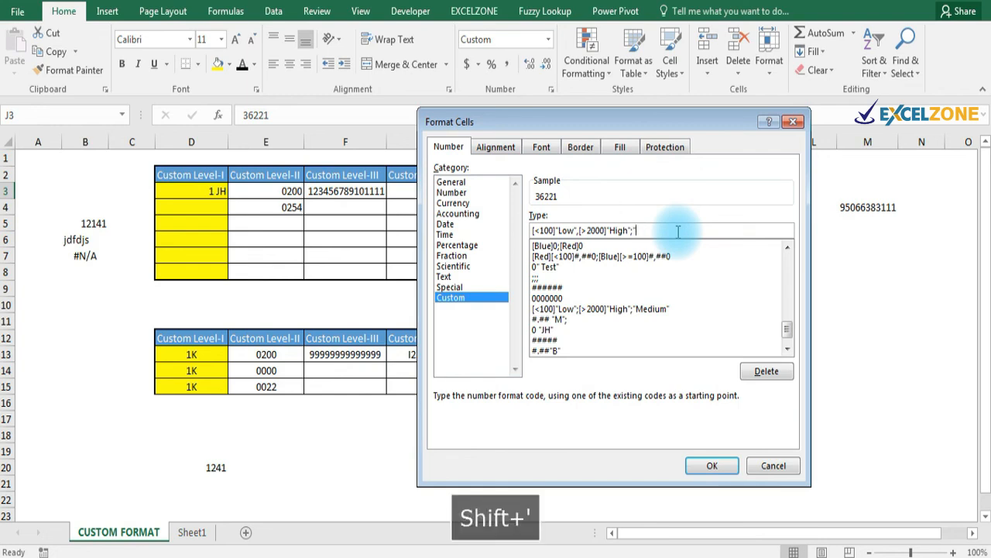
# Finish the code with a "Medium" section and apply it to J3.
pyautogui.press('capslock')
pyautogui.write('M')
pyautogui.press('capslock')
pyautogui.write('e')
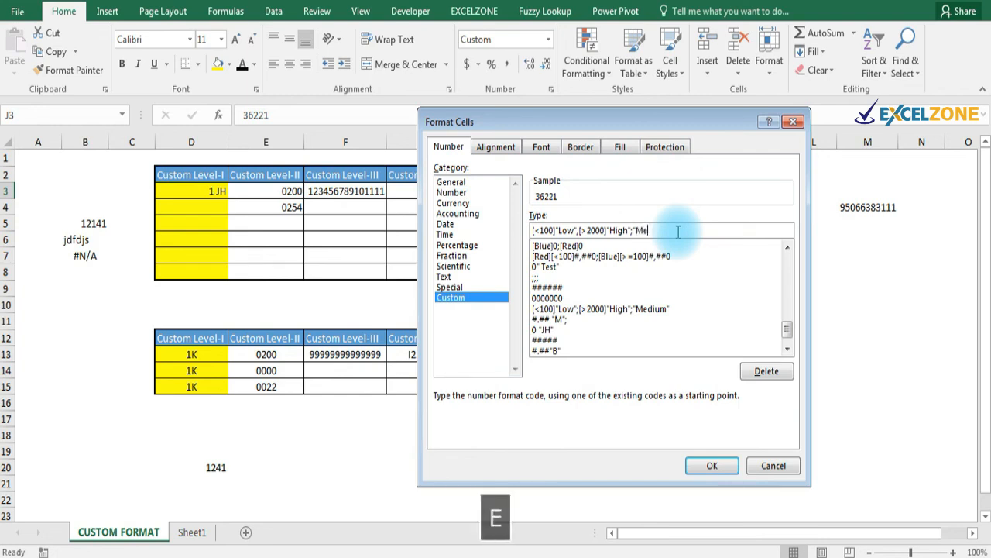
pyautogui.write('dium')
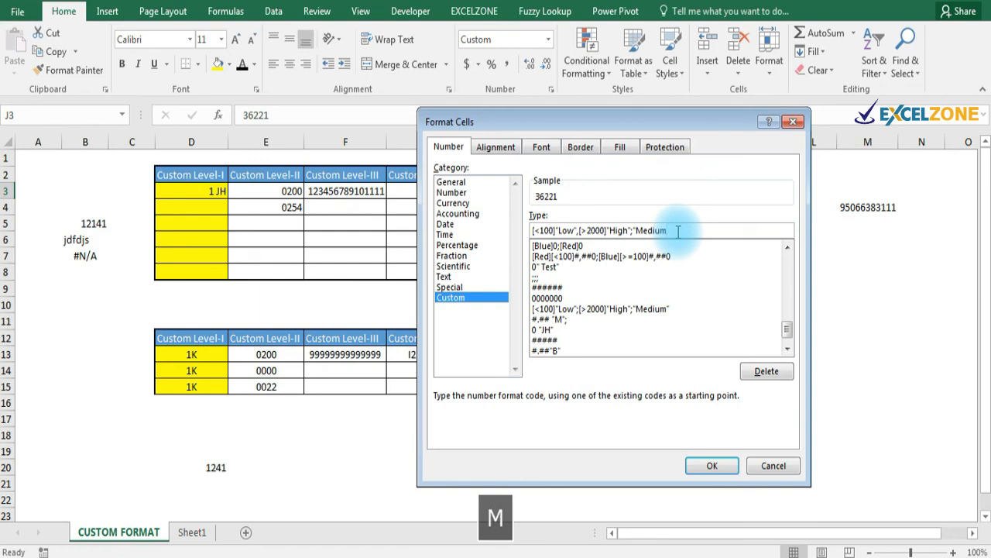
pyautogui.write('"')
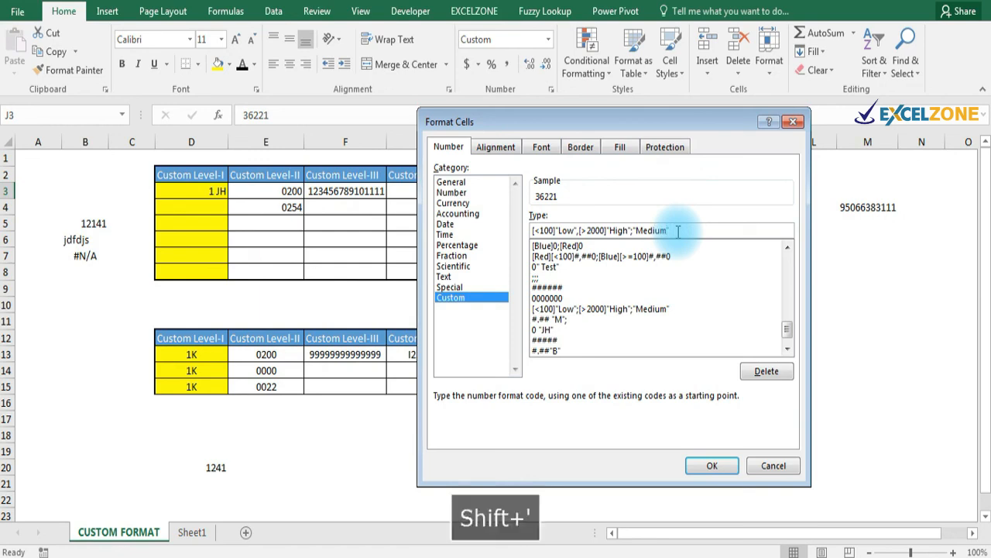
pyautogui.click(709, 467)
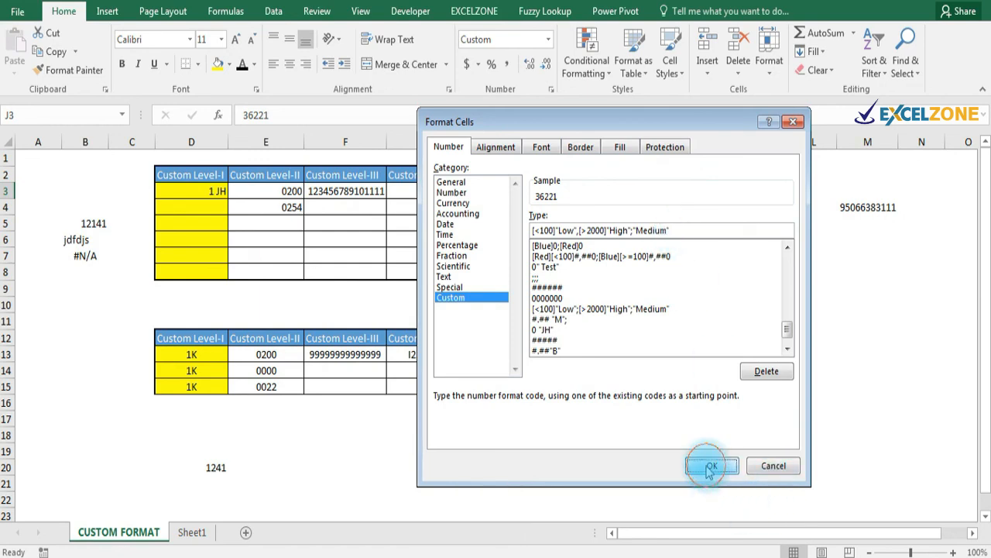
# Dismiss the invalid-format error, change the comma after "Low" to a semicolon, and apply.
pyautogui.click(482, 335)
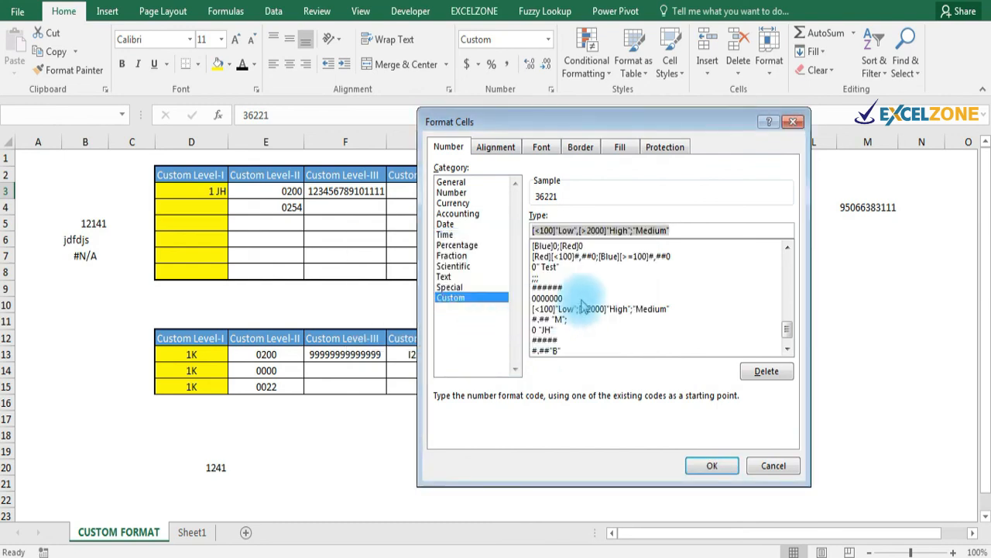
pyautogui.click(619, 230)
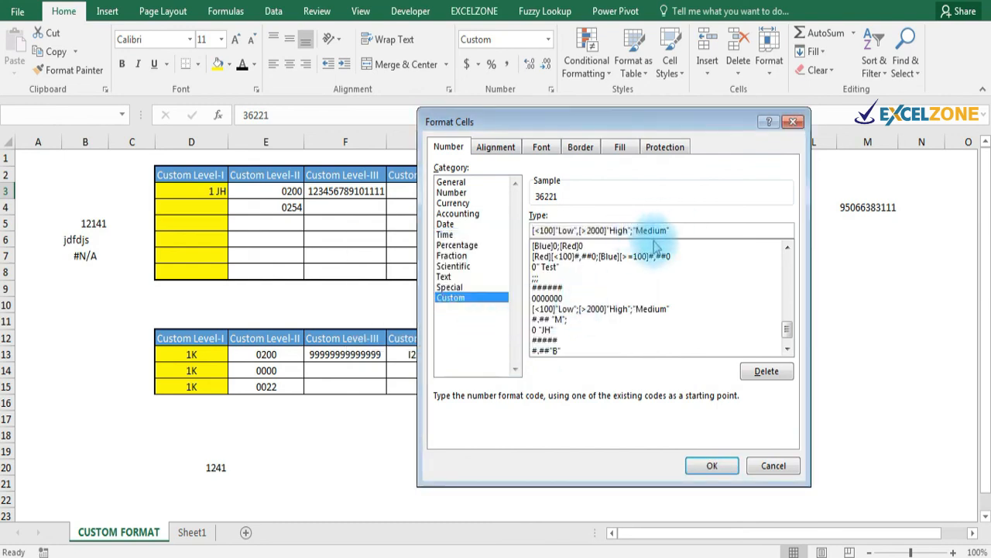
pyautogui.click(580, 230)
pyautogui.press('BackSpace')
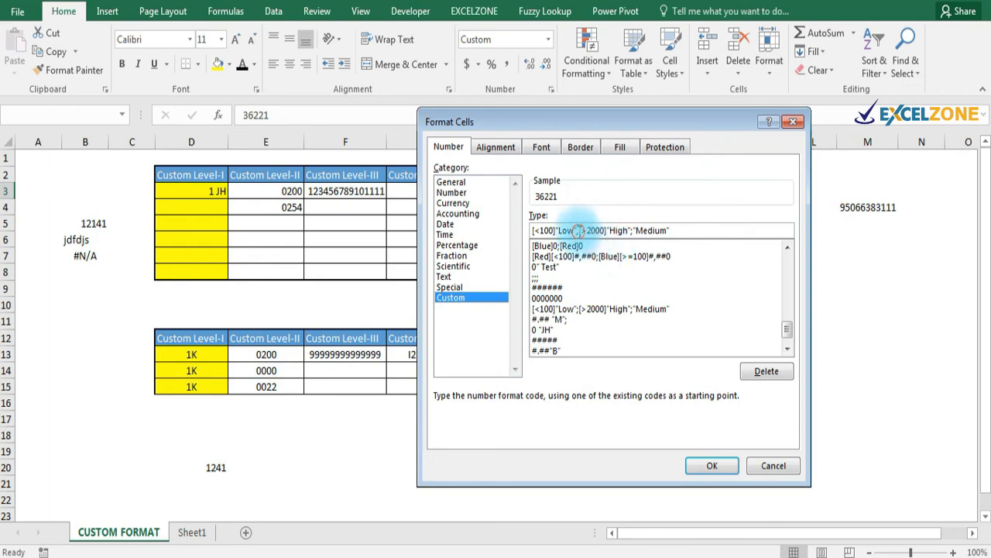
pyautogui.write(';')
pyautogui.press('BackSpace')
pyautogui.write(';')
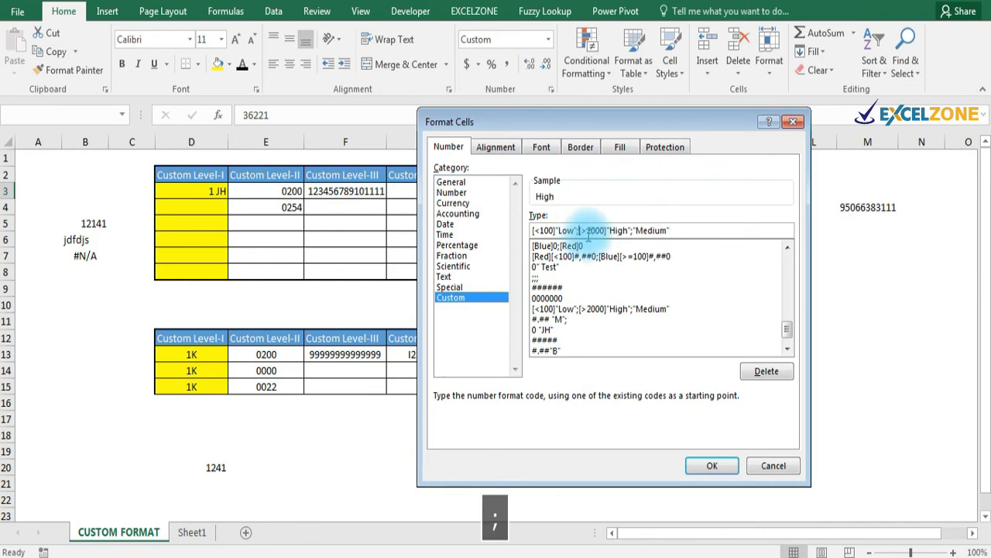
pyautogui.click(710, 465)
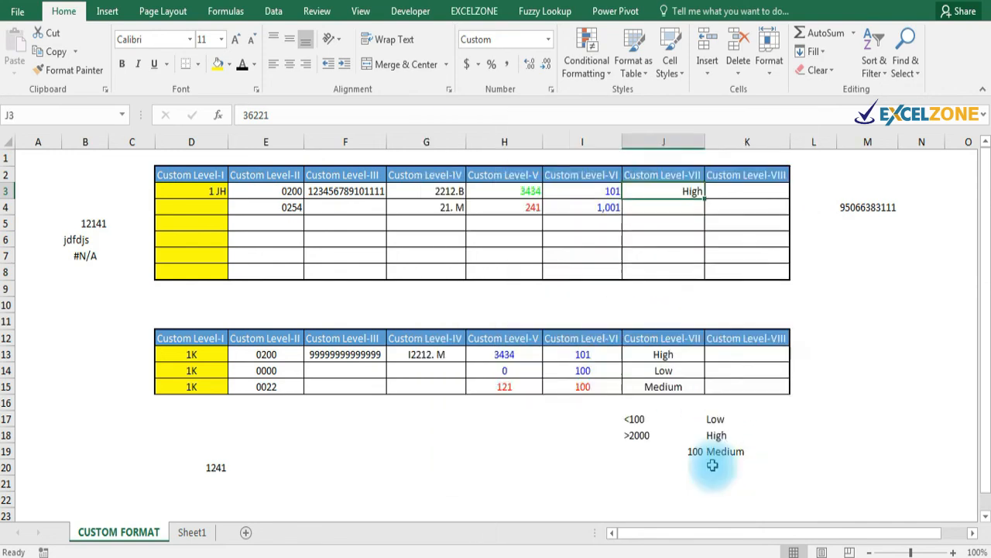
# Enter 100 in J4 and 99 in J5 to see Medium and Low.
pyautogui.click(678, 208)
pyautogui.write('100')
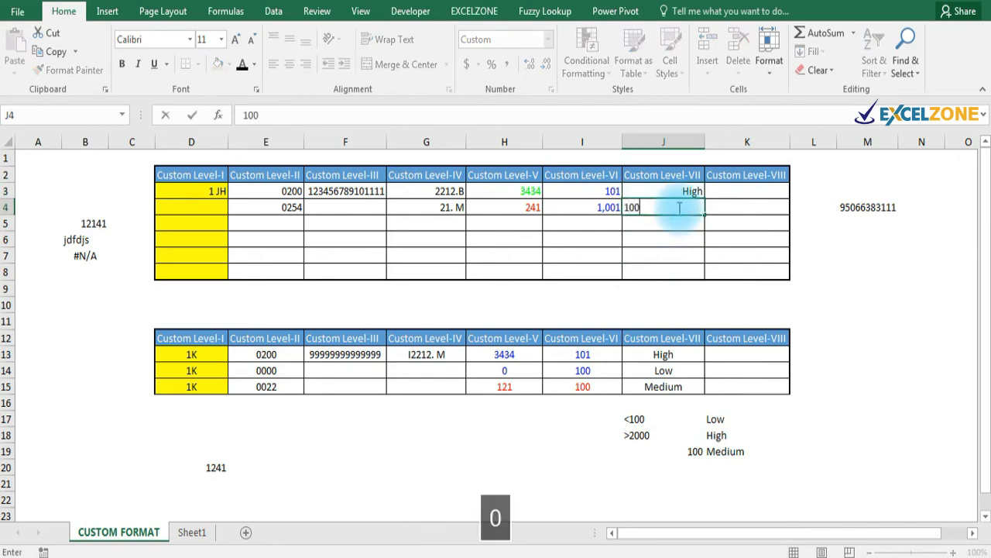
pyautogui.press('Return')
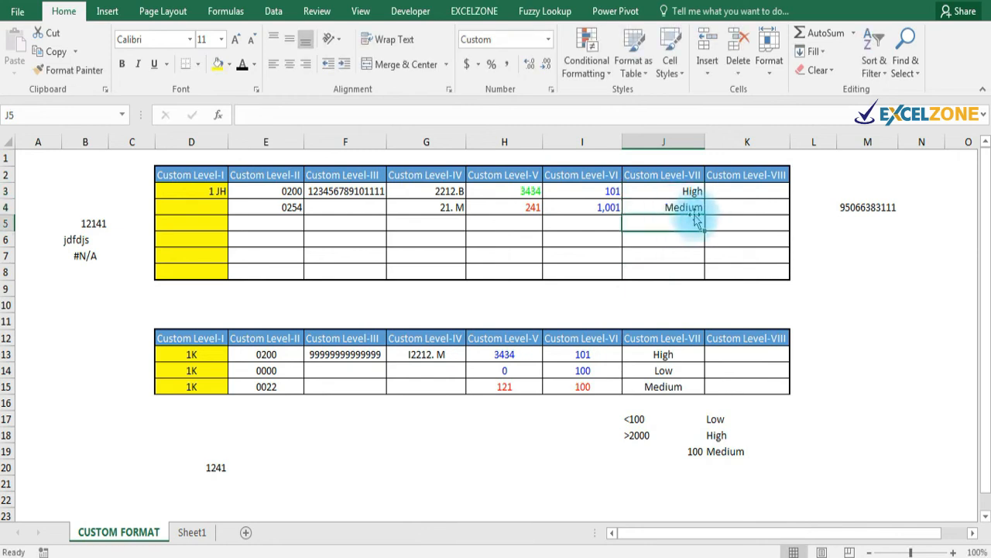
pyautogui.write('99')
pyautogui.press('Return')
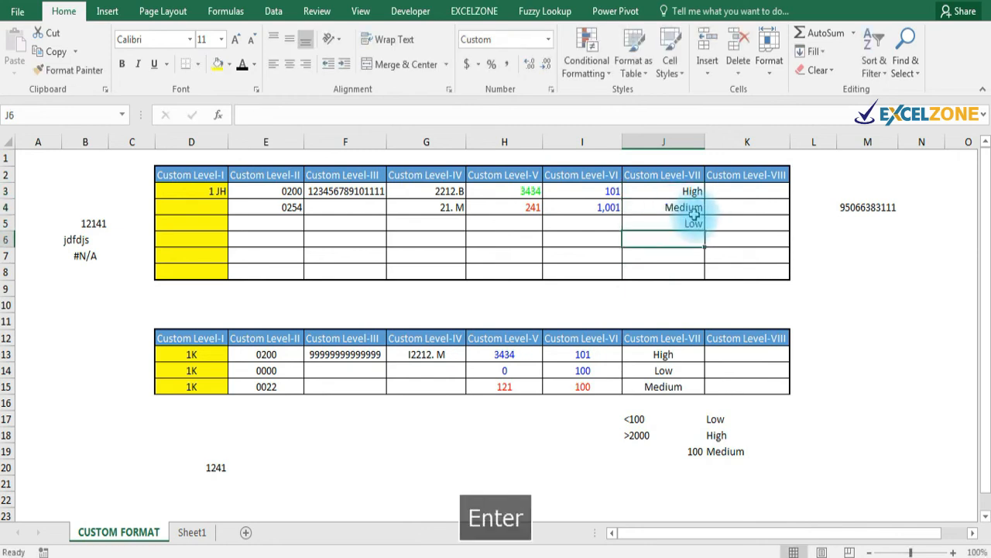
# Enter 2000 and then 2001 in J3 to confirm 2001 shows High.
pyautogui.press('Up')
pyautogui.press('Up')
pyautogui.press('Up')
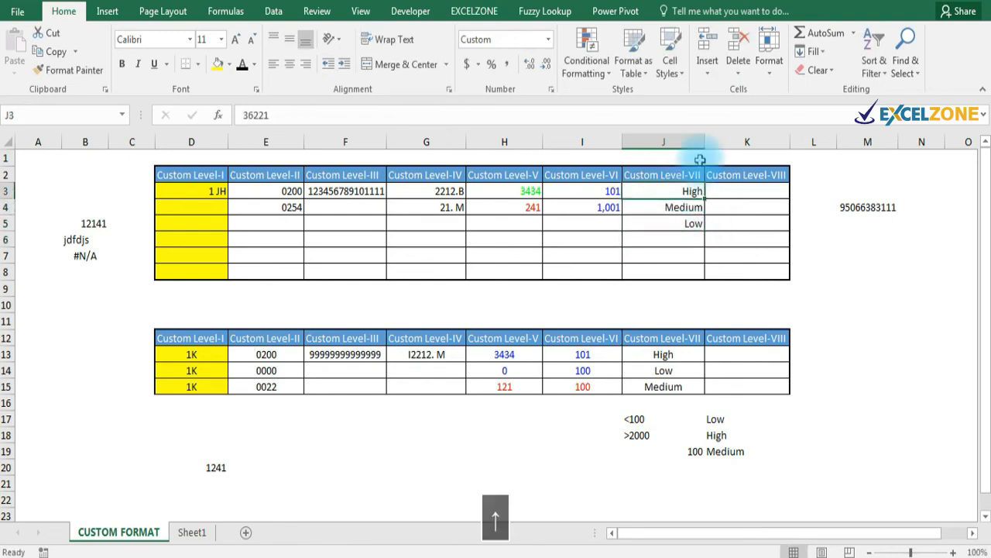
pyautogui.write('200')
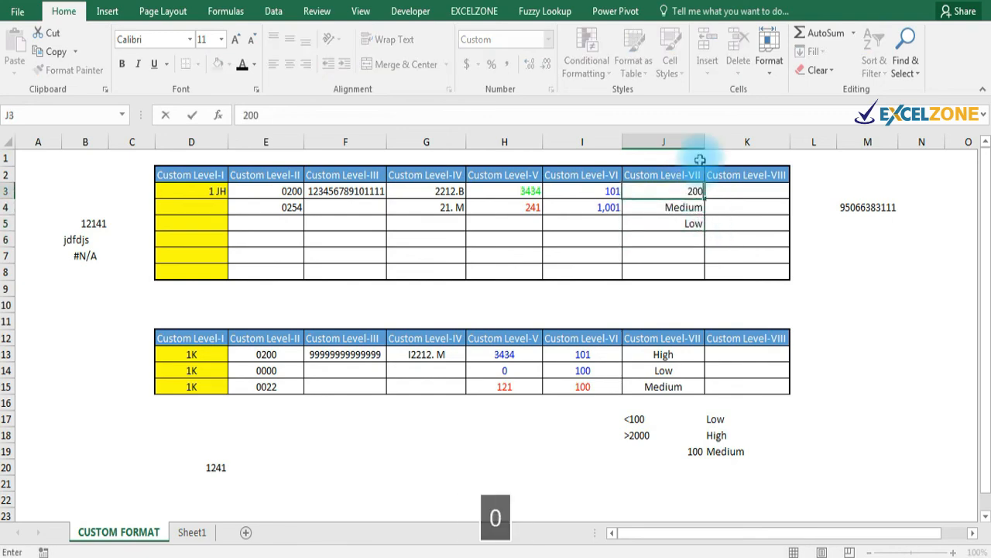
pyautogui.write('0')
pyautogui.press('Return')
pyautogui.press('Up')
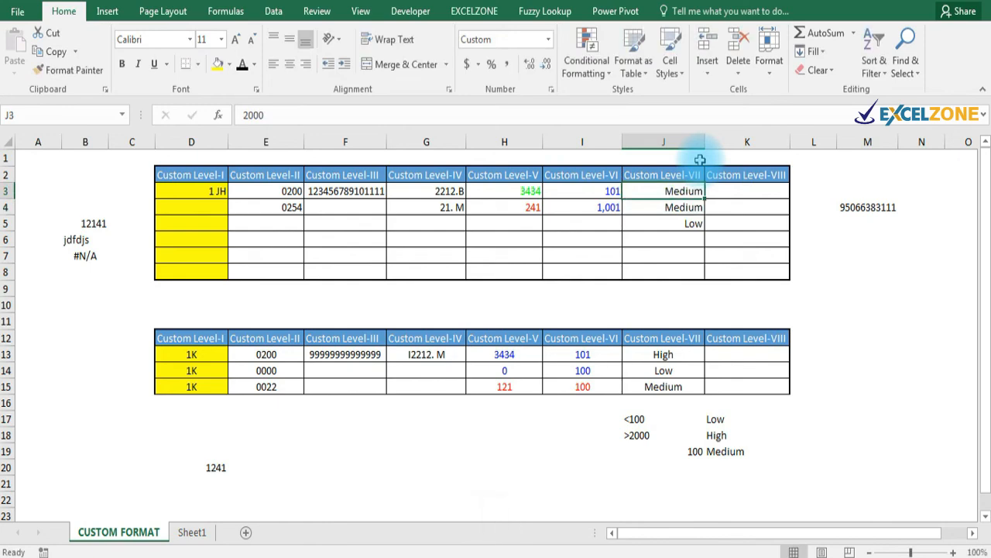
pyautogui.write('2001')
pyautogui.press('Return')
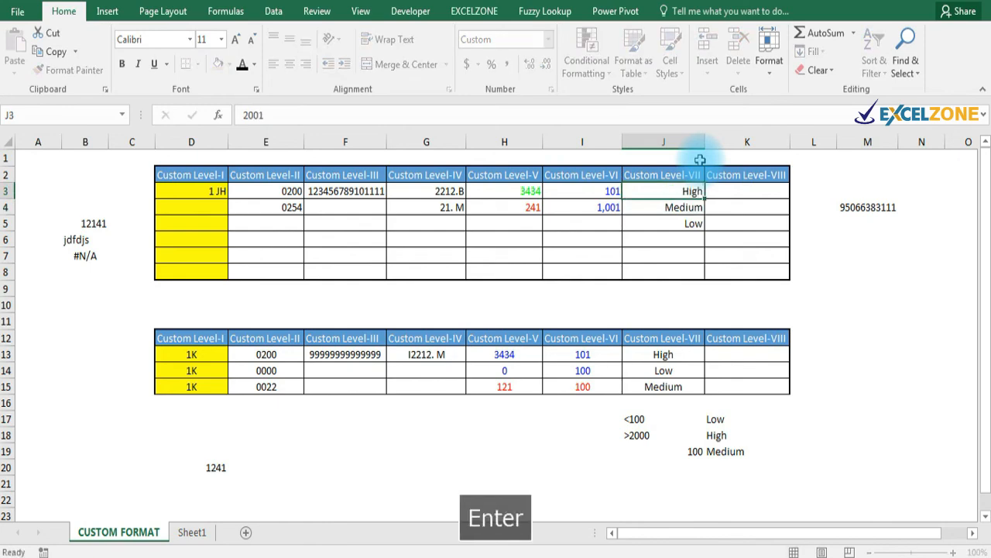
pyautogui.click(717, 204)
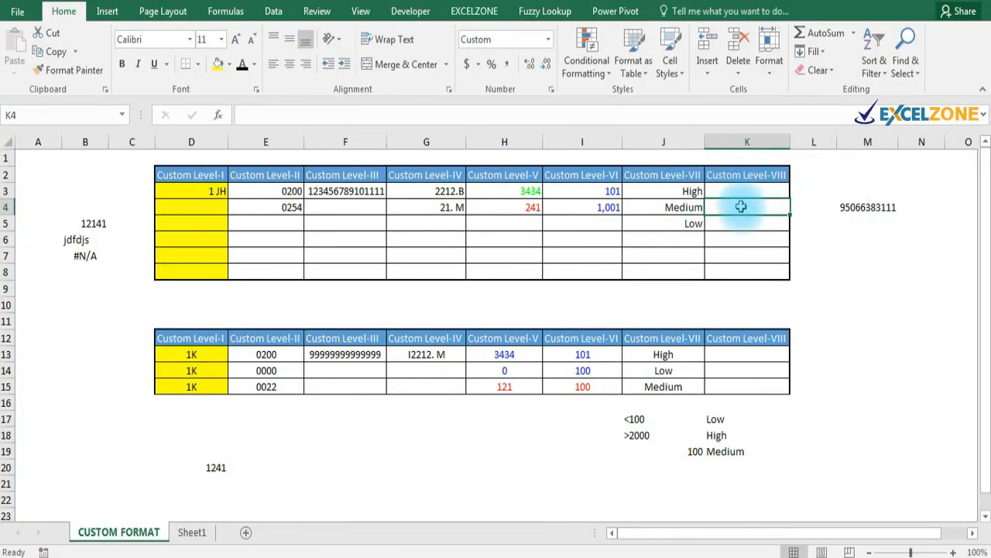
# Select K3, which holds 154, and open its Format Cells settings.
pyautogui.click(746, 191)
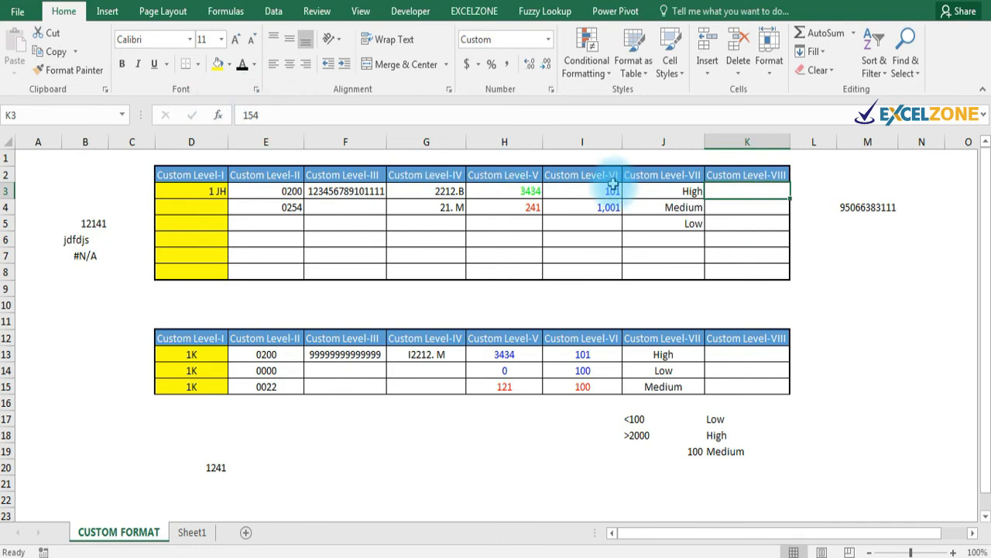
pyautogui.hotkey('ctrl', '1')
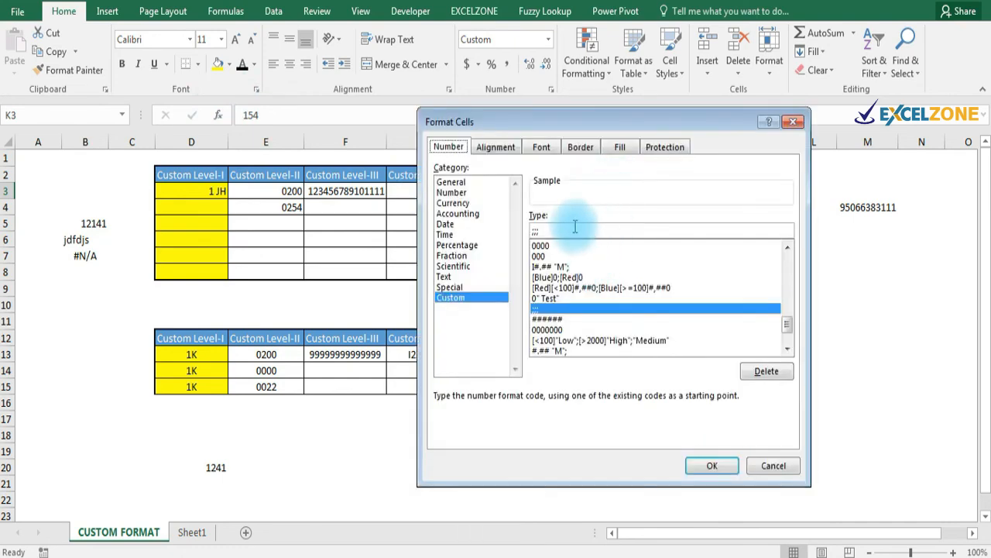
# Replace K3's format code with ;;; so it looks empty, then type 214 into it.
pyautogui.click(575, 226)
pyautogui.press('BackSpace')
pyautogui.press('BackSpace')
pyautogui.press('BackSpace')
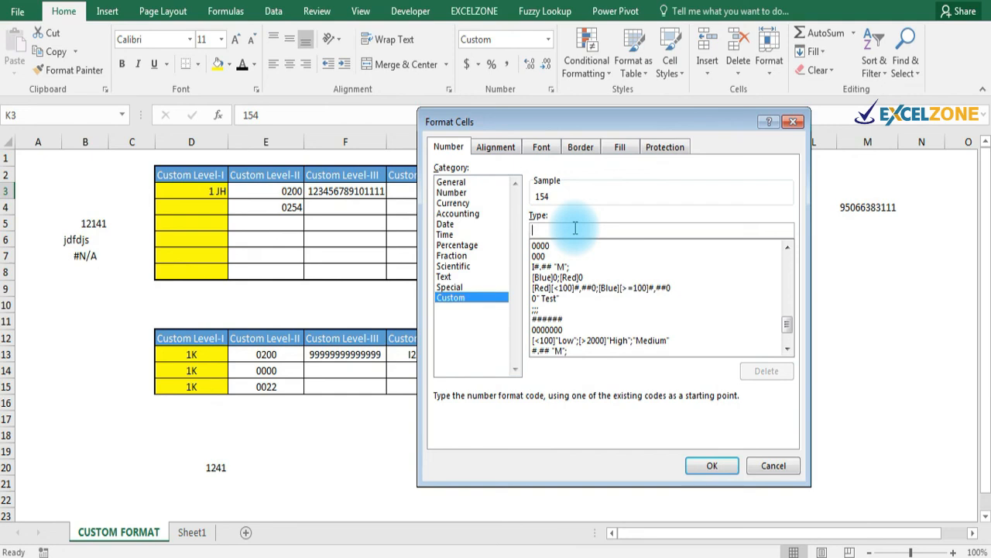
pyautogui.write(';;;')
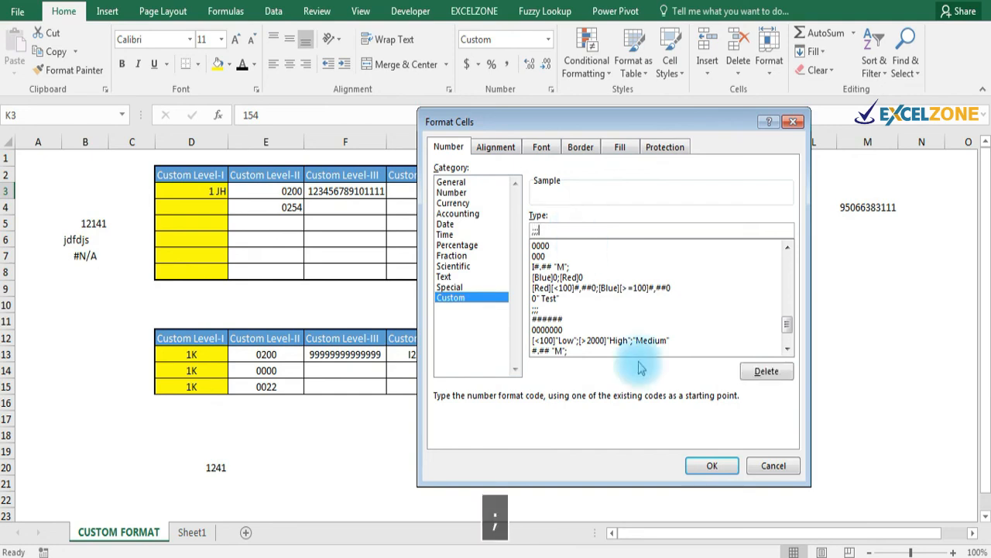
pyautogui.click(712, 466)
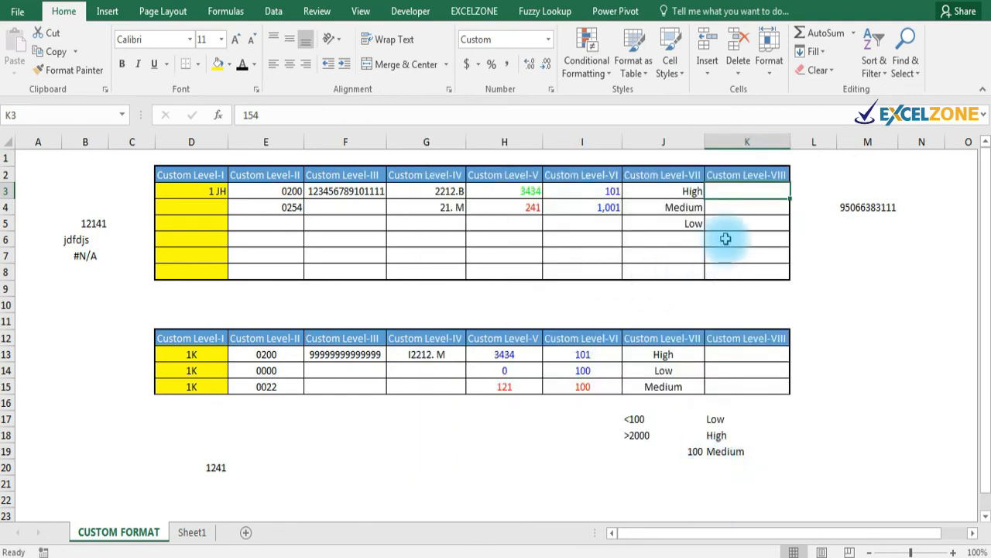
pyautogui.write('214')
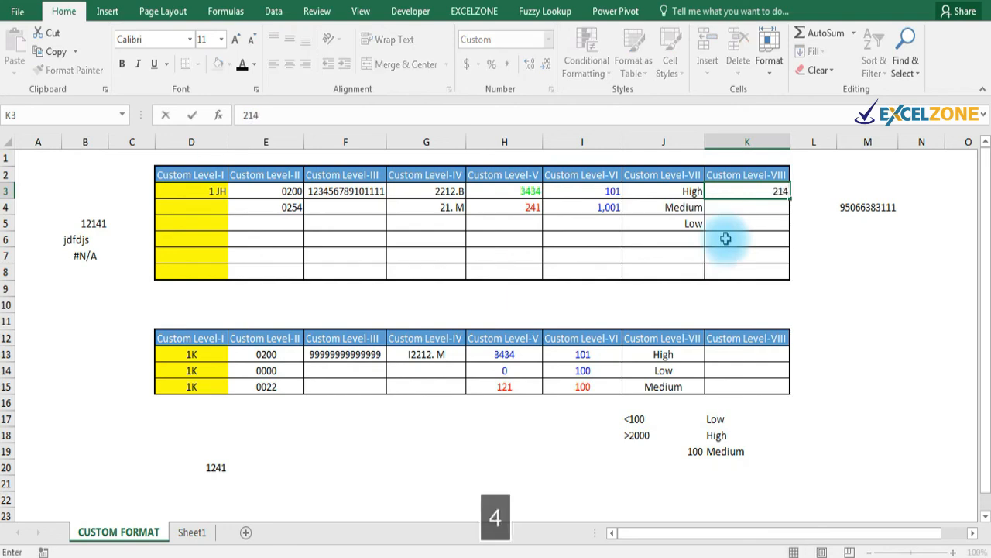